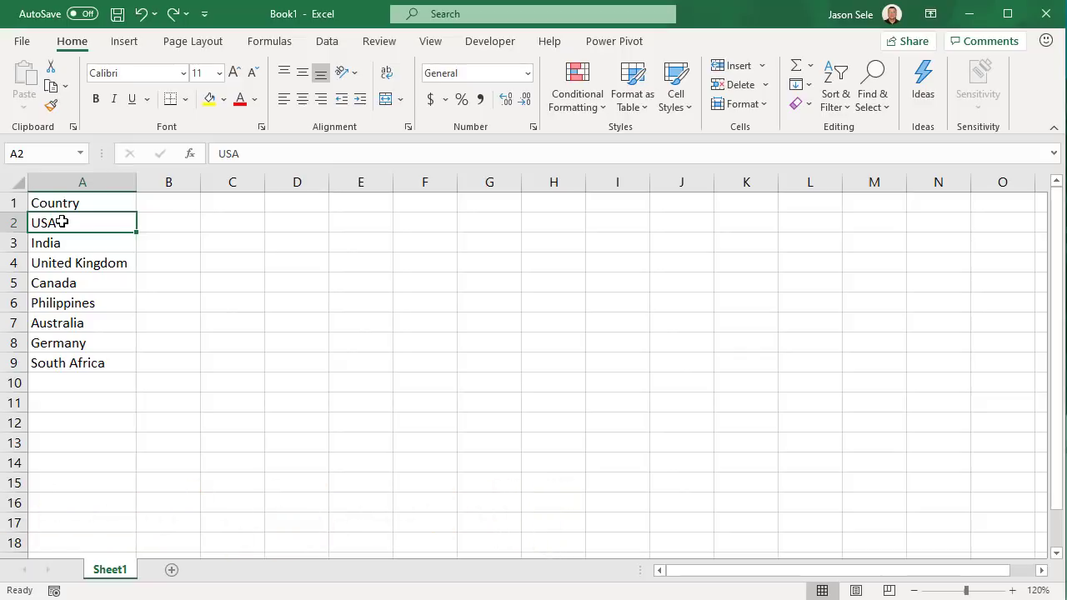
Convert the country names in A2:A9 to Geography data types and view United States' details card
drag(62, 230, 70, 357)
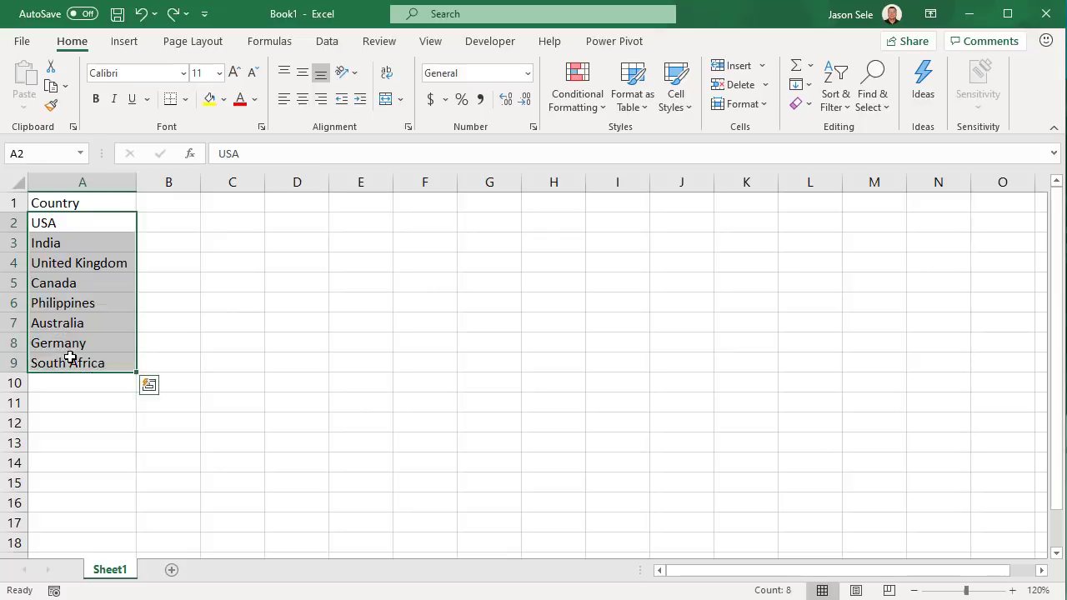
click(327, 41)
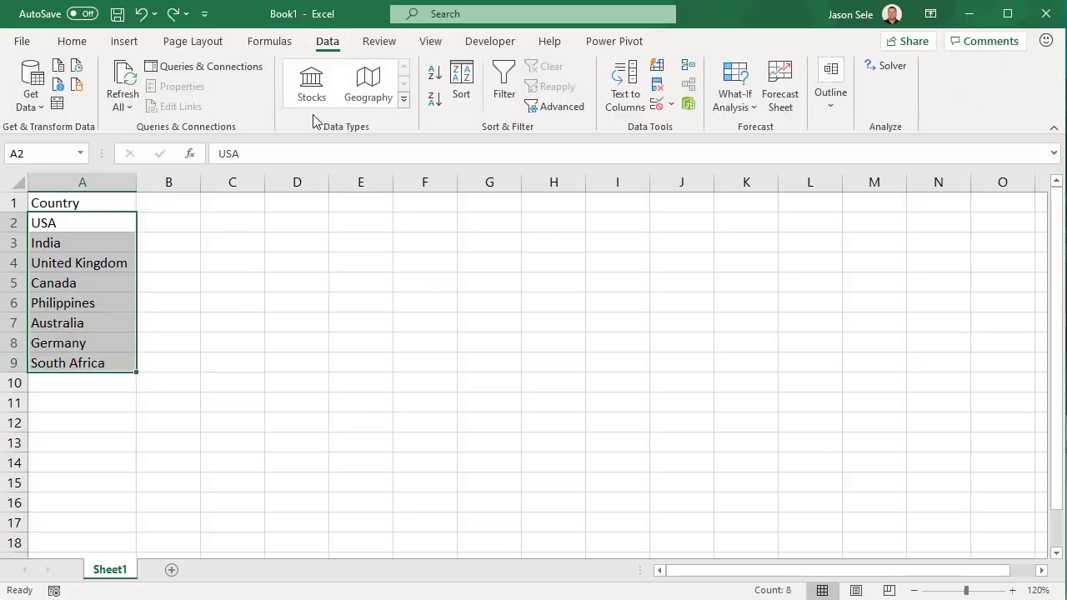
click(366, 95)
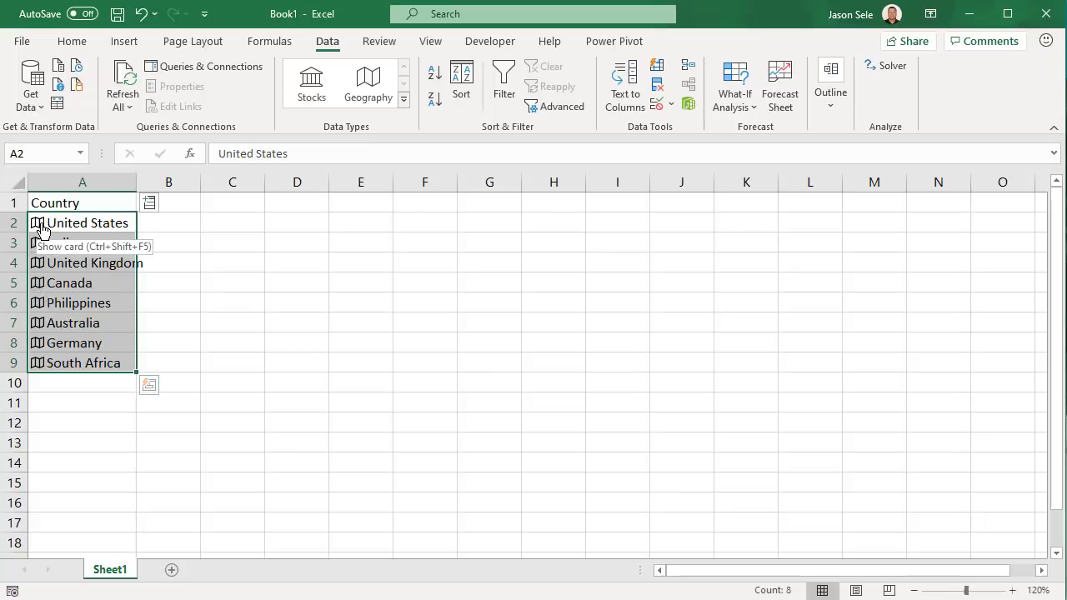
click(37, 224)
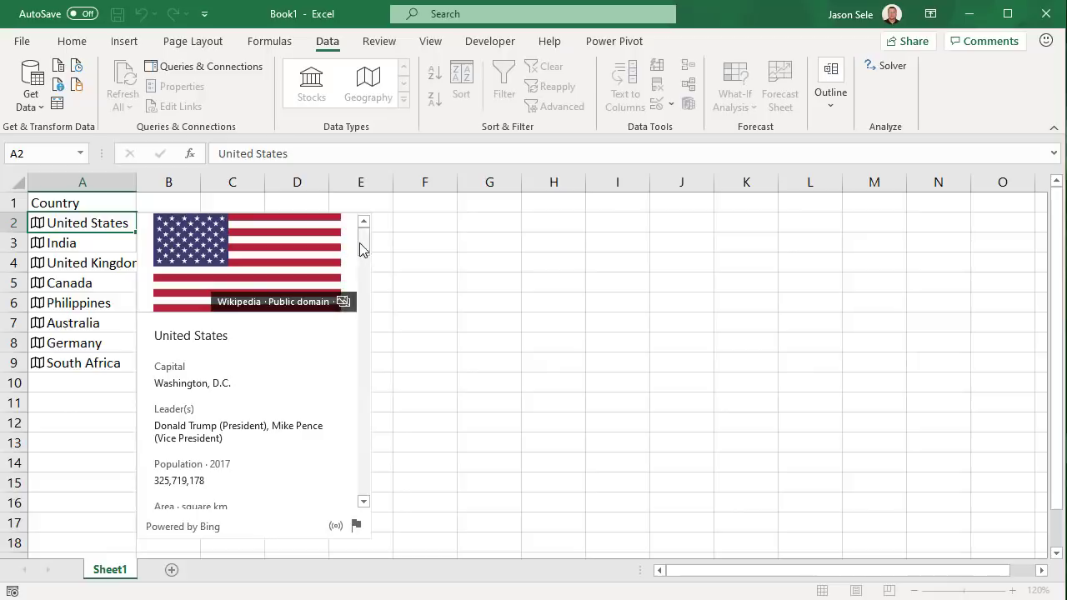
drag(361, 245, 344, 491)
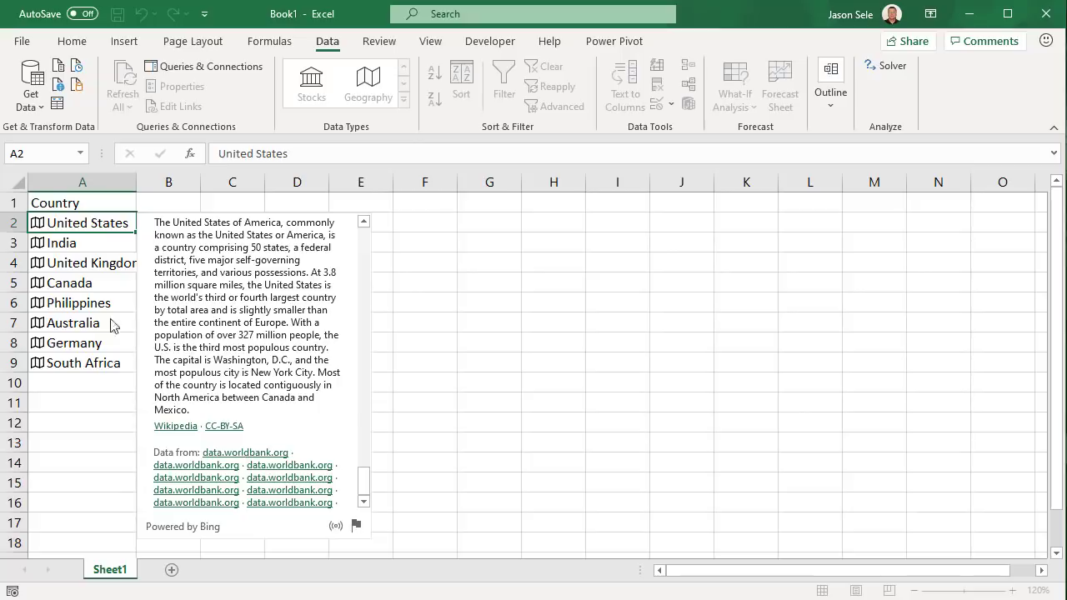
Turn the Country list A1:A9 into a table
click(76, 224)
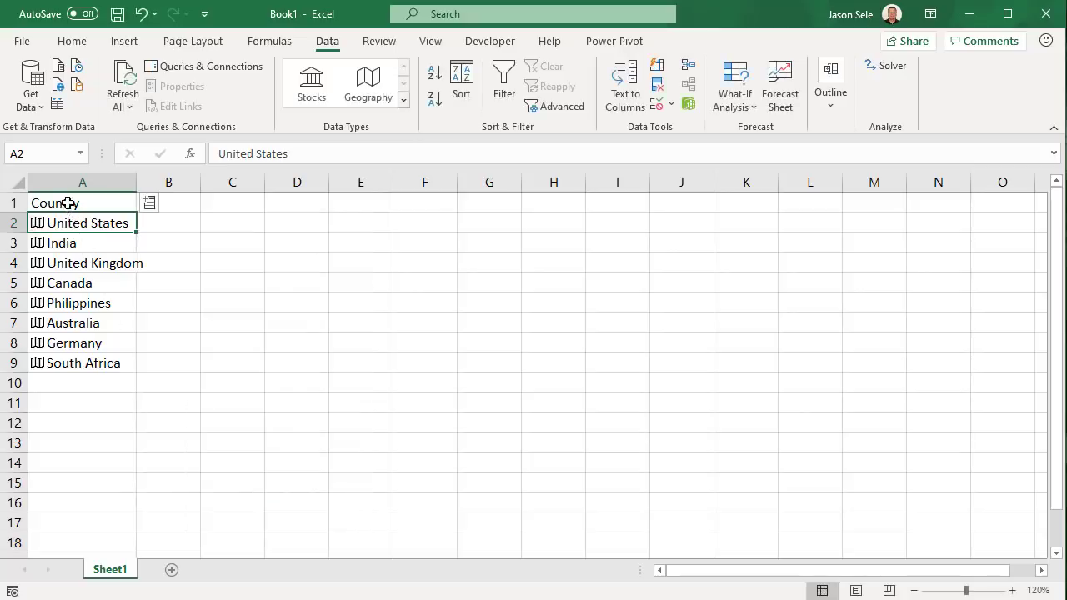
drag(69, 203, 75, 363)
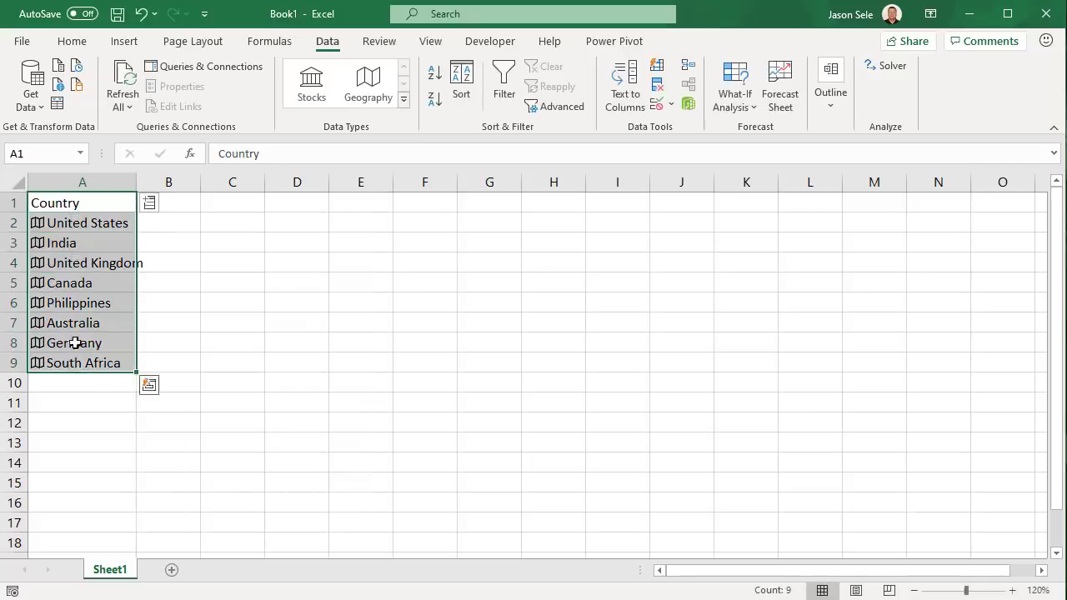
click(133, 40)
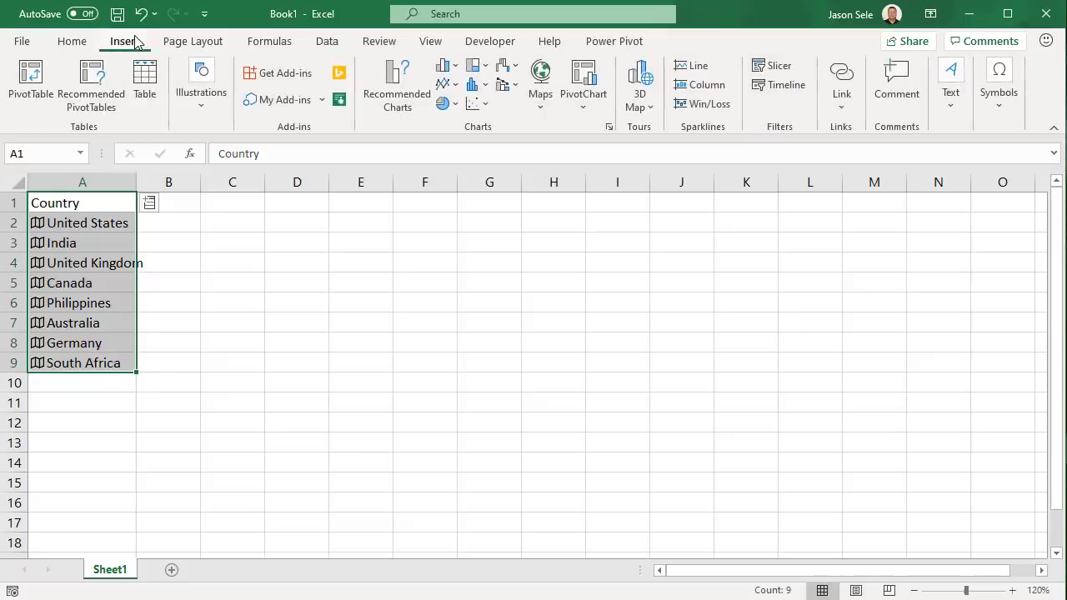
click(143, 83)
click(175, 388)
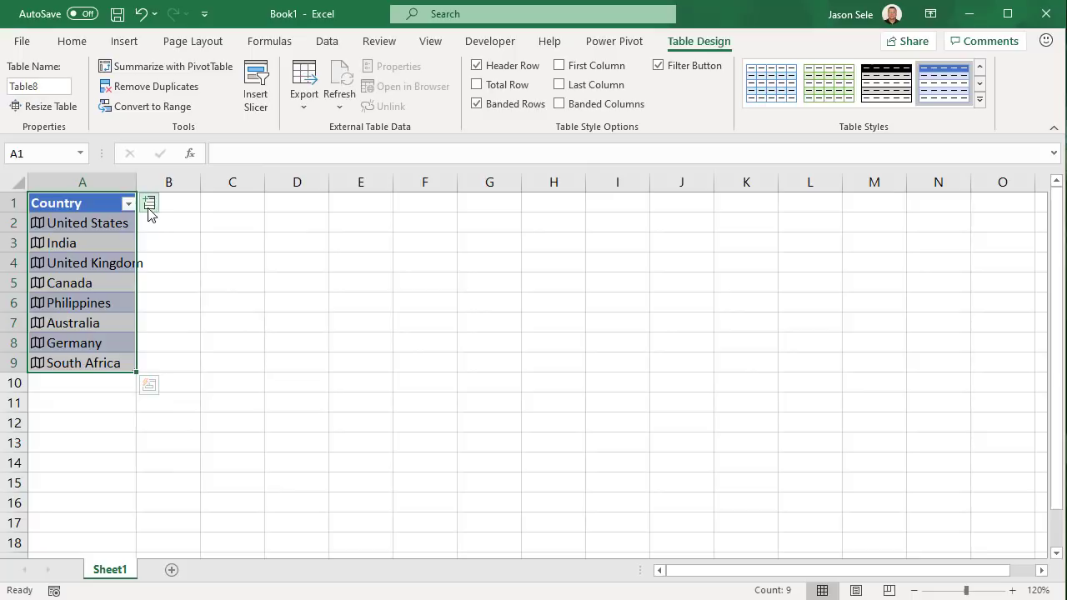
Add Capital, GDP and Area columns to the table, autofitting each column width
click(150, 208)
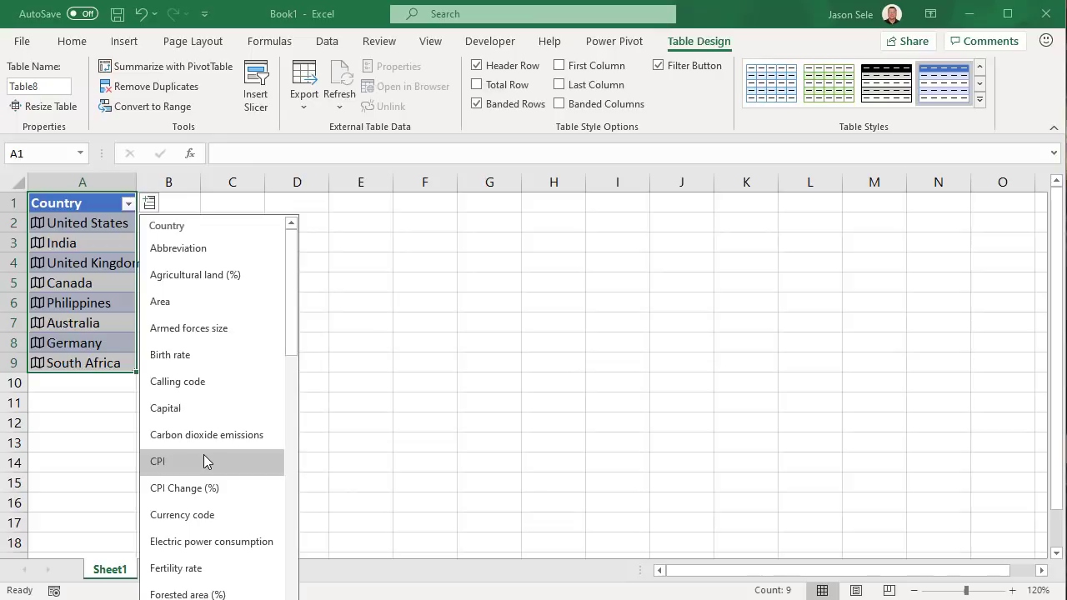
click(207, 409)
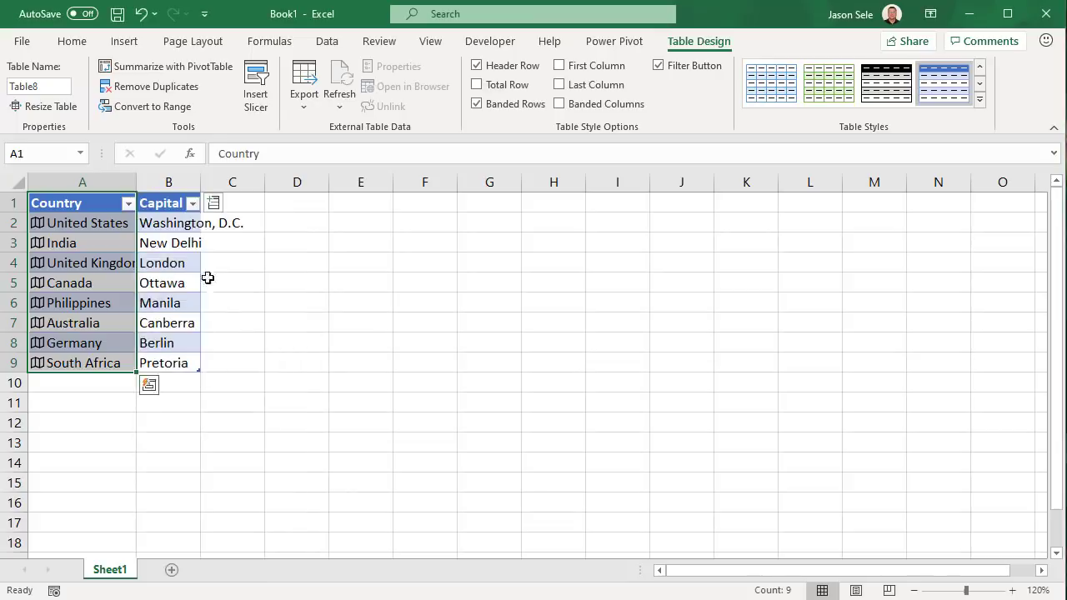
double_click(201, 183)
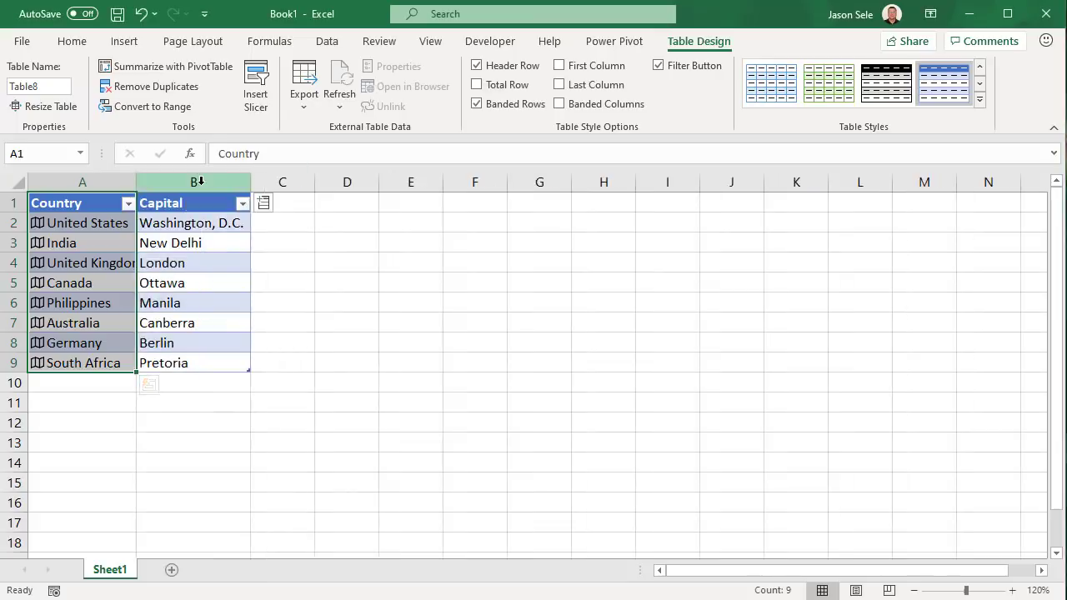
click(264, 202)
scroll(280, 450, down, 1)
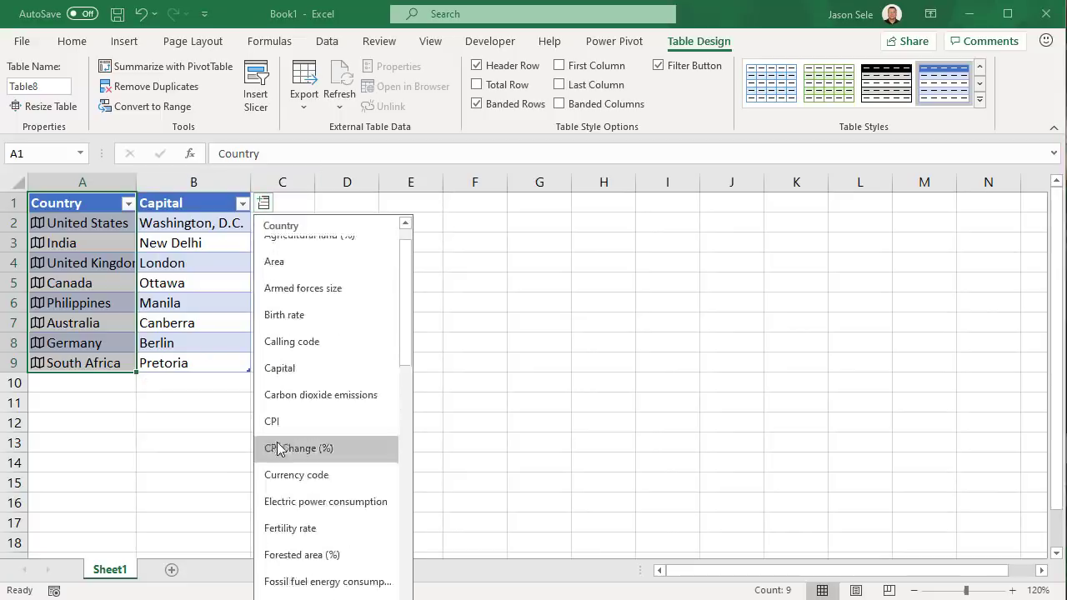
scroll(278, 437, down, 1)
click(277, 513)
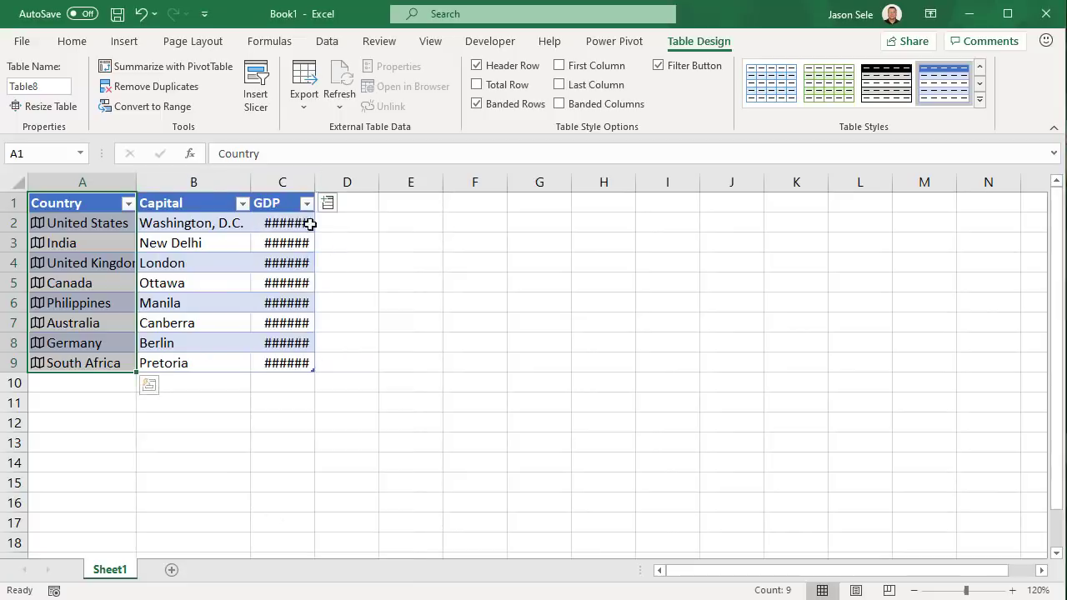
double_click(314, 181)
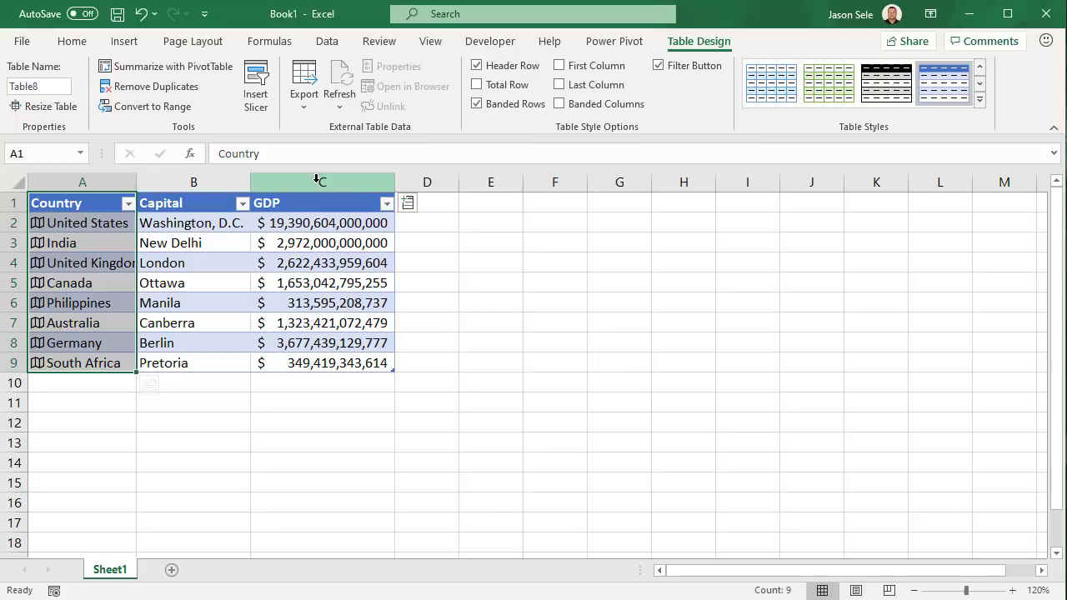
click(407, 203)
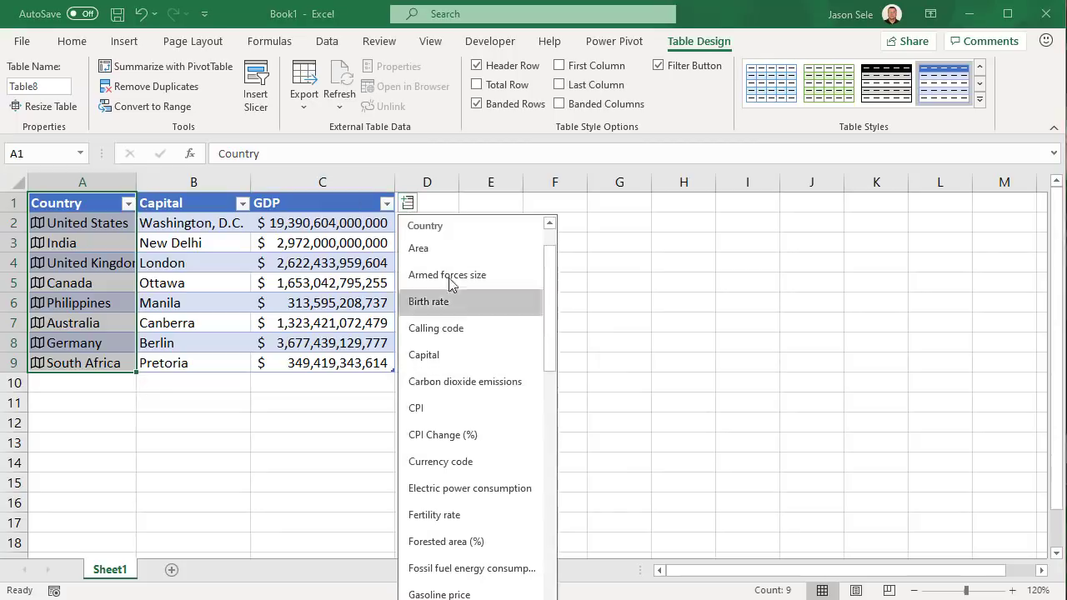
click(443, 249)
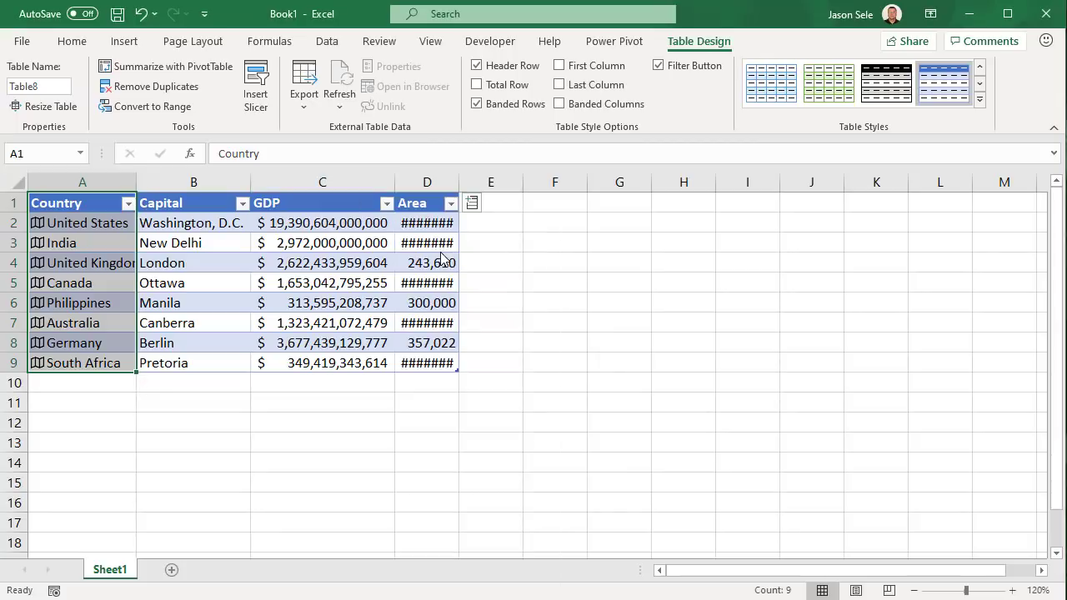
double_click(457, 182)
click(69, 223)
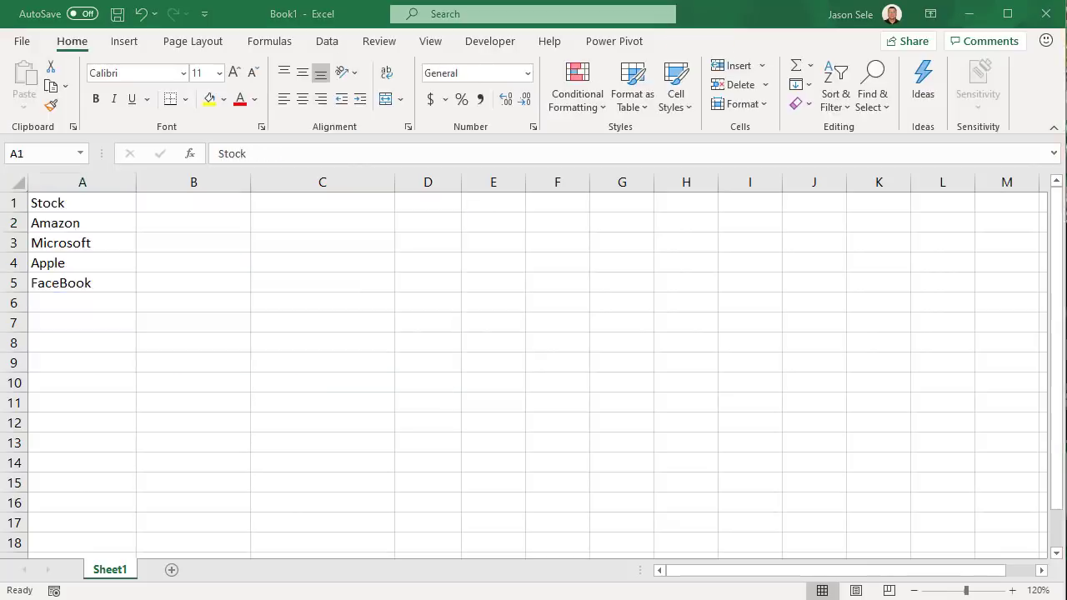
Convert Amazon, Microsoft, Apple and FaceBook in A2:A5 to Stocks data types
drag(47, 223, 48, 283)
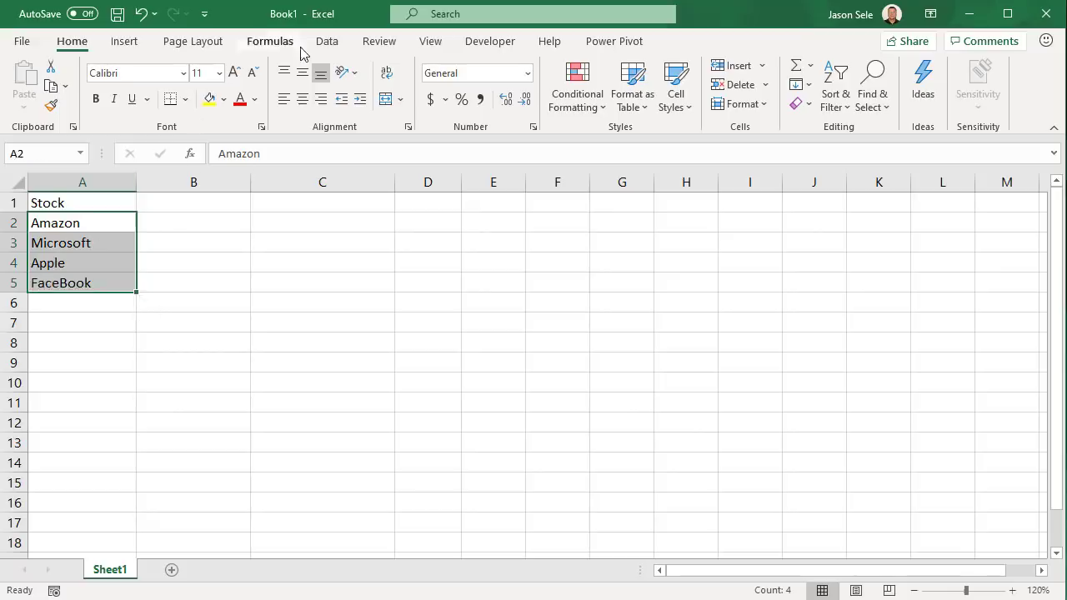
click(329, 43)
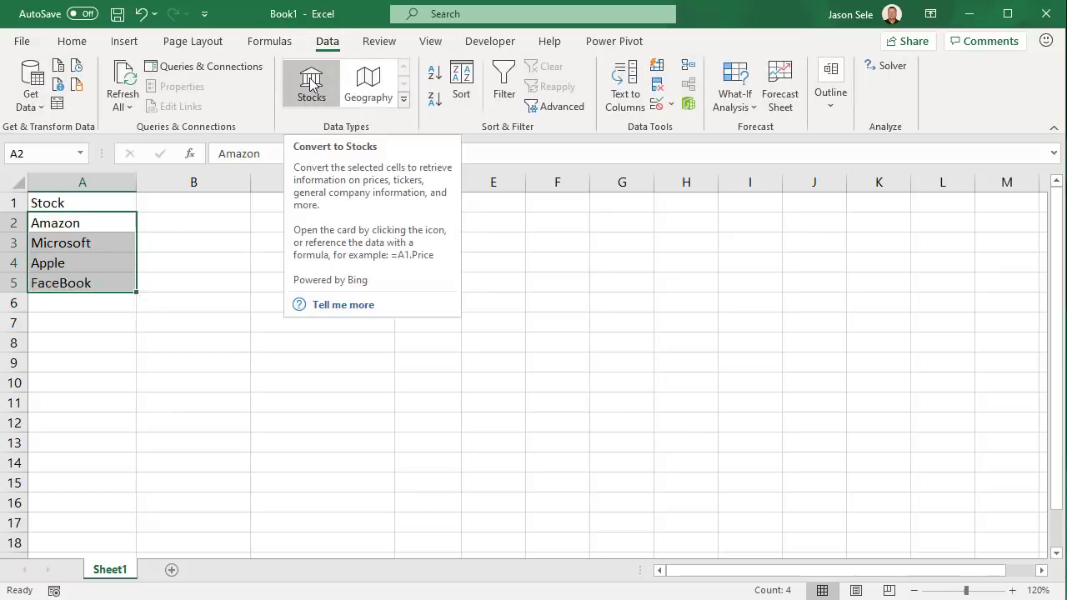
click(310, 84)
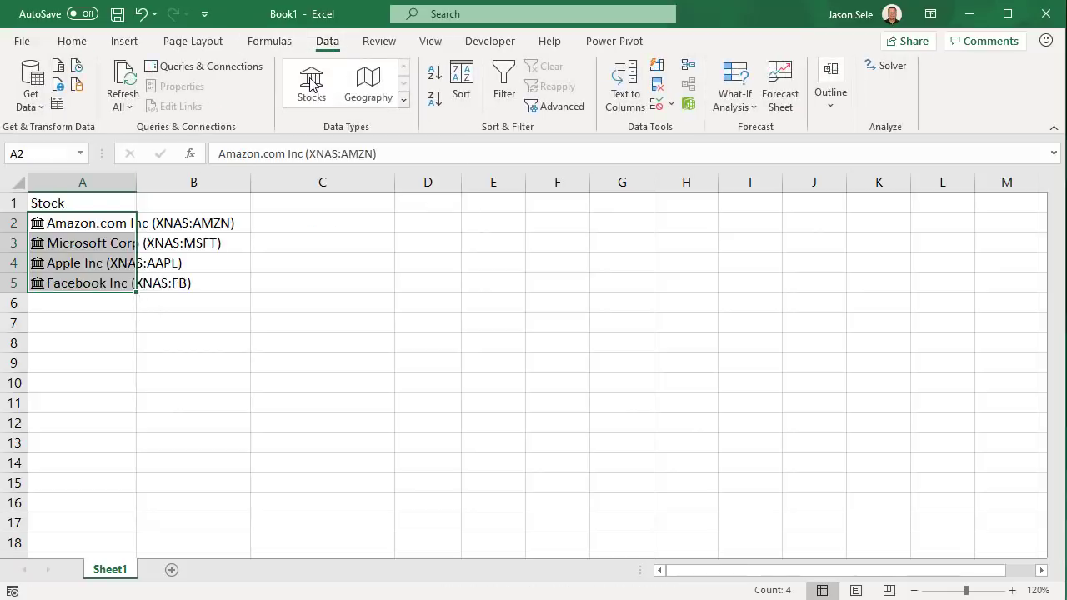
Format A1:A5 as a table and autofit column A to the full stock names
drag(58, 203, 53, 281)
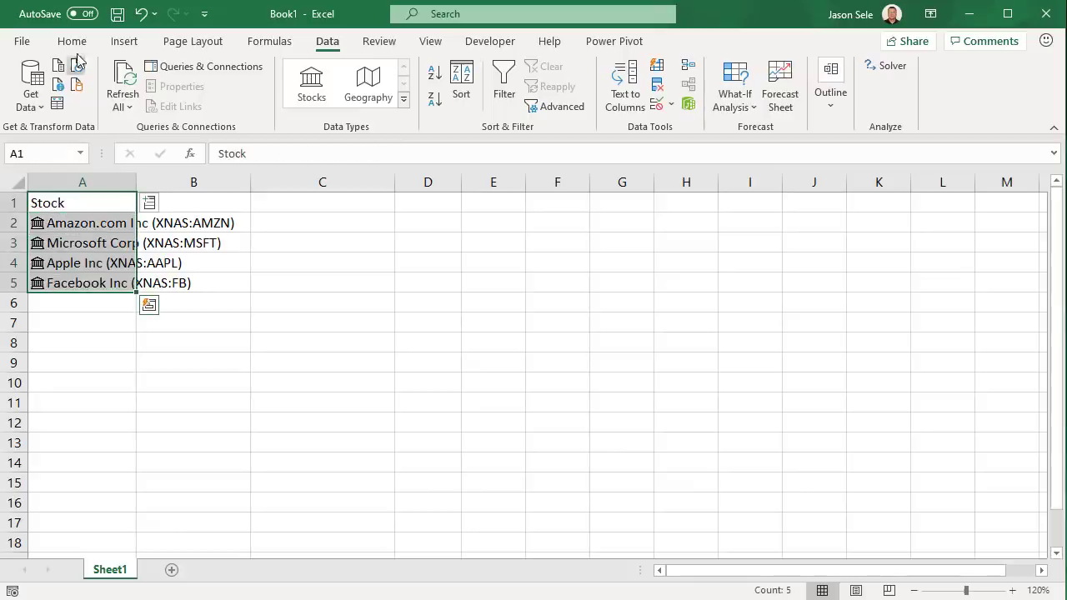
click(124, 41)
click(140, 90)
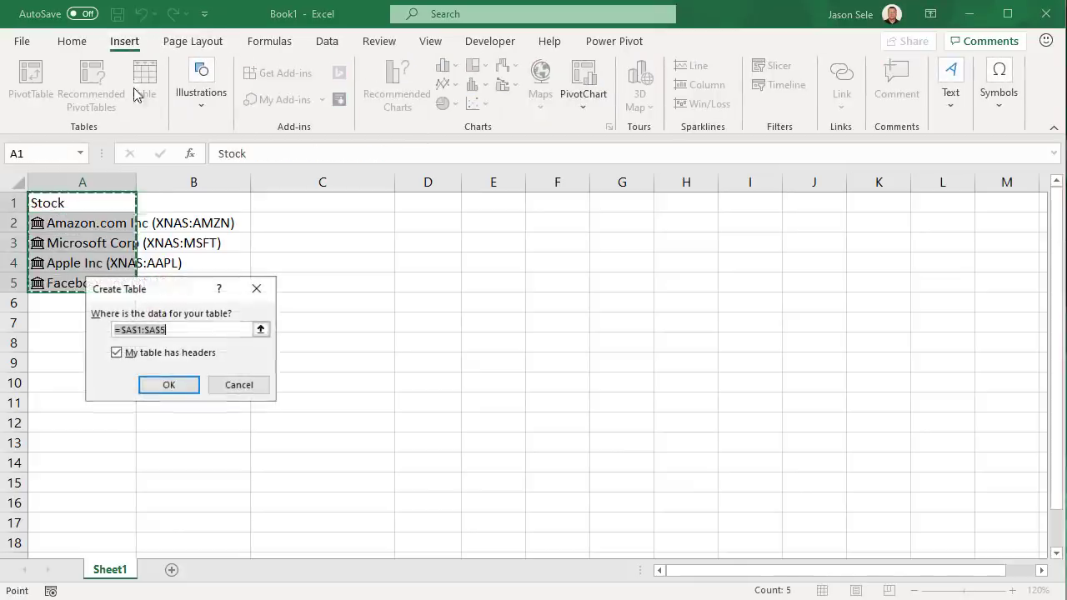
click(168, 384)
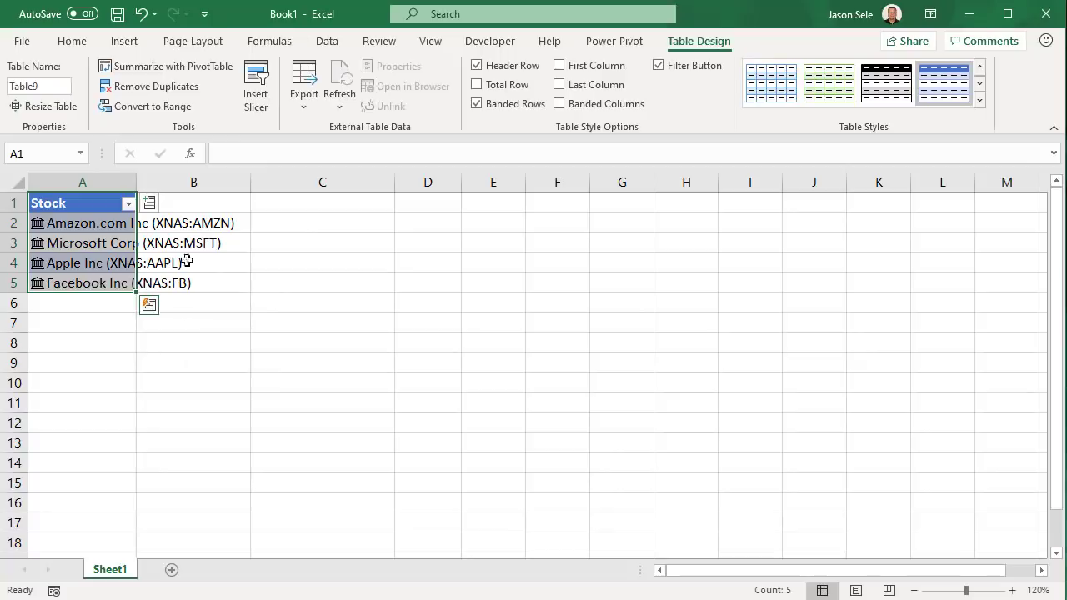
double_click(136, 182)
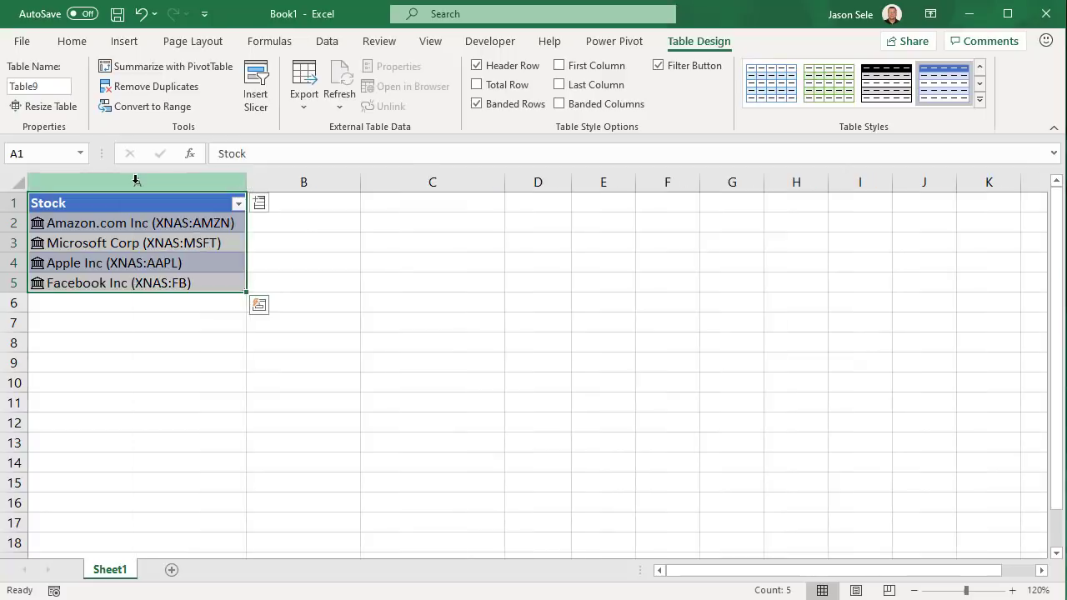
click(312, 278)
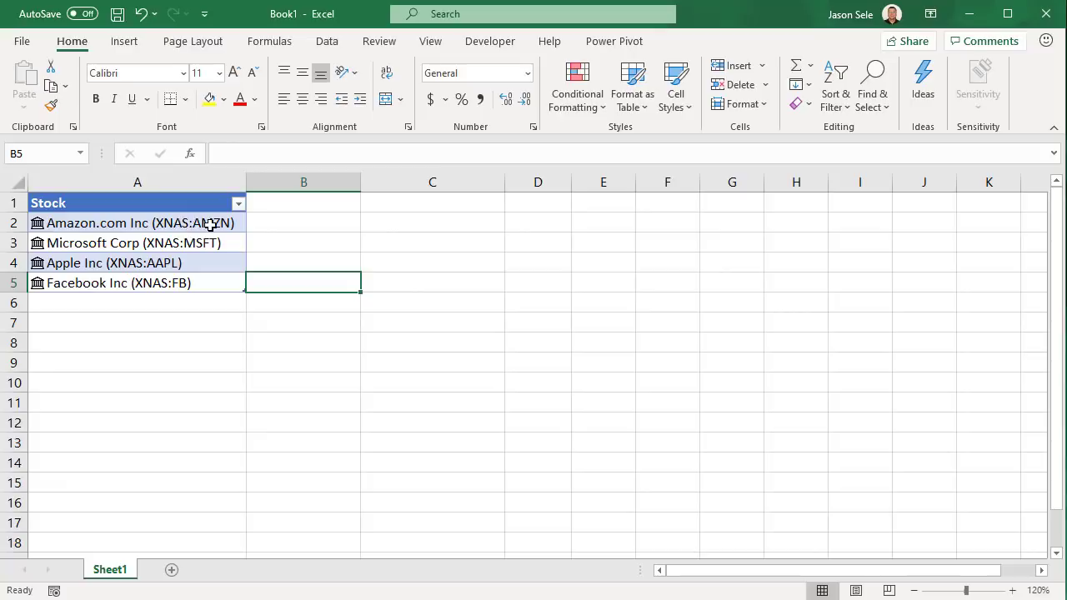
Add a 52 week high column to the stock table
drag(204, 202, 195, 282)
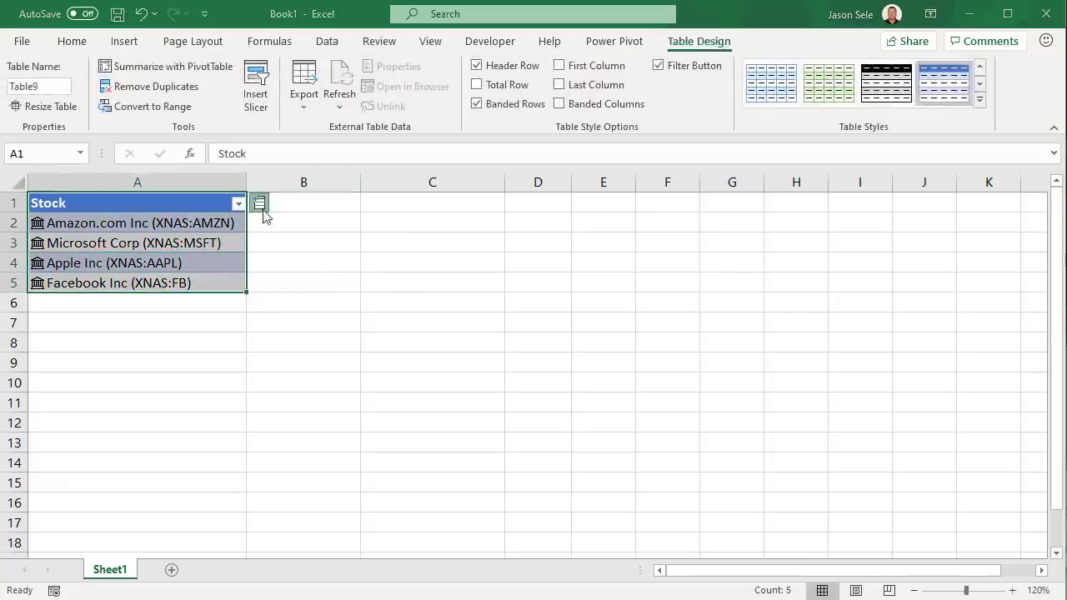
click(260, 203)
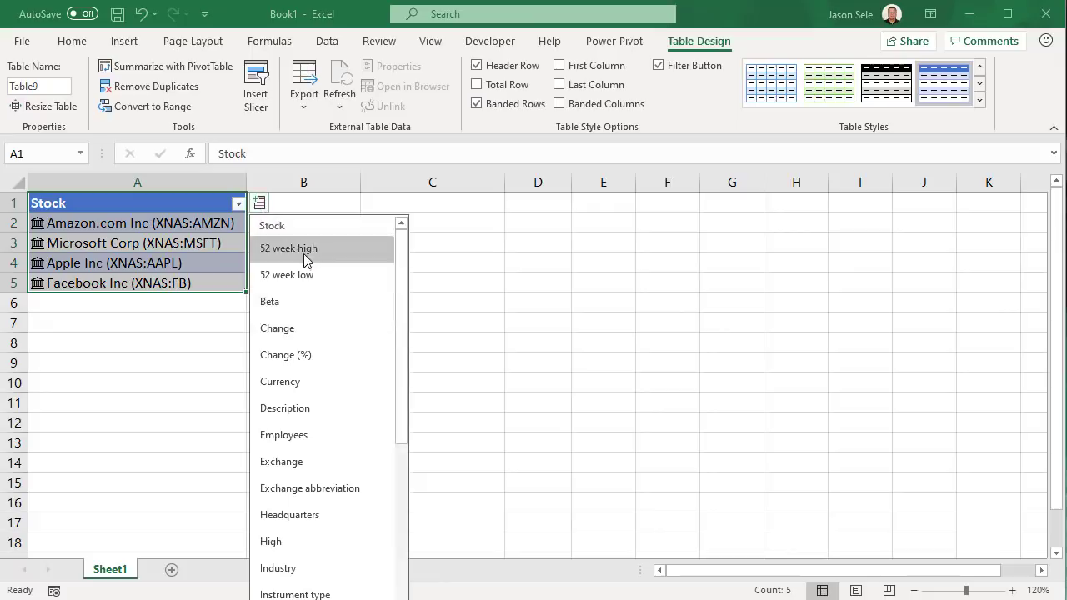
click(305, 254)
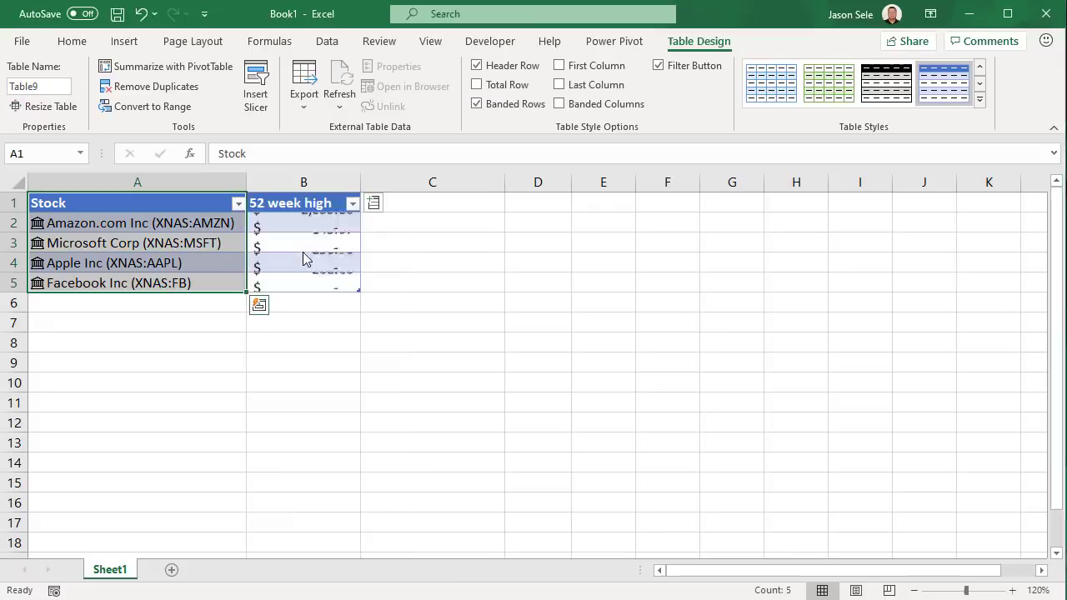
Add a Price column and refresh all linked stock data, showing Amazon at 1,811
click(373, 202)
scroll(431, 423, down, 5)
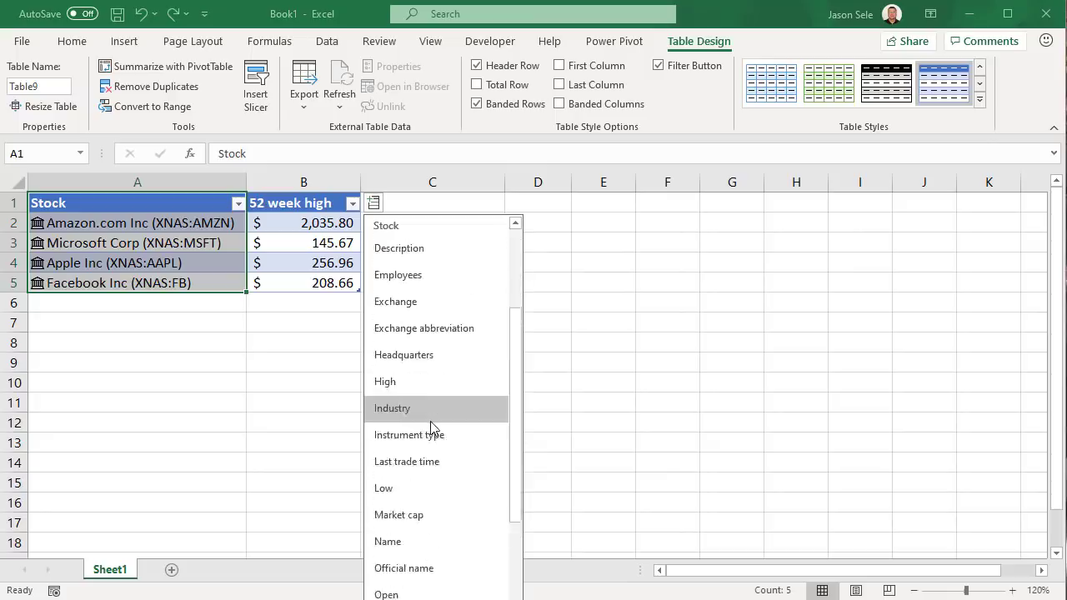
click(398, 487)
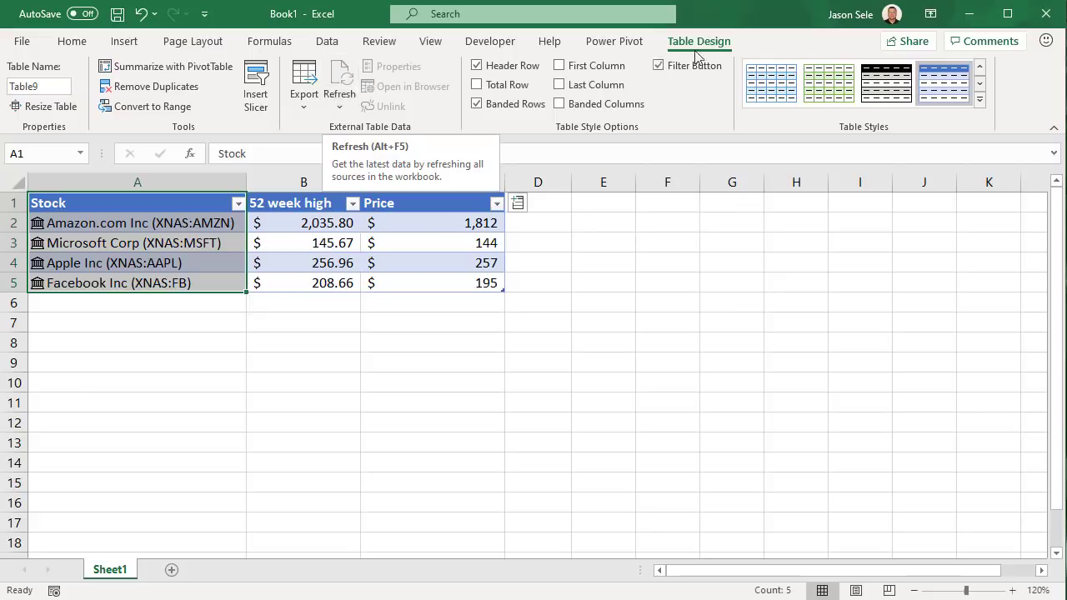
click(342, 97)
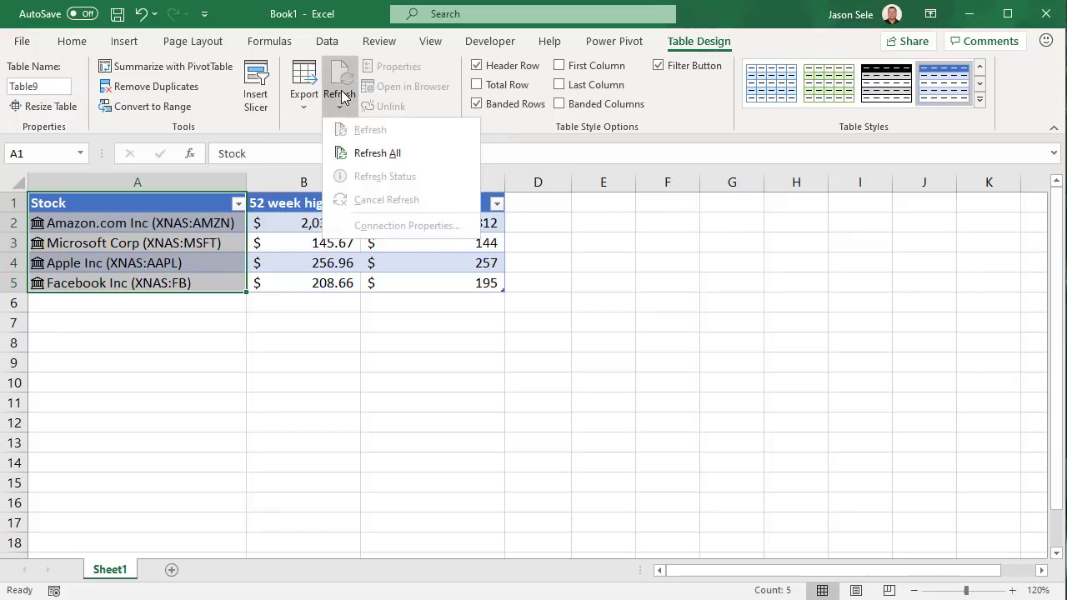
click(373, 154)
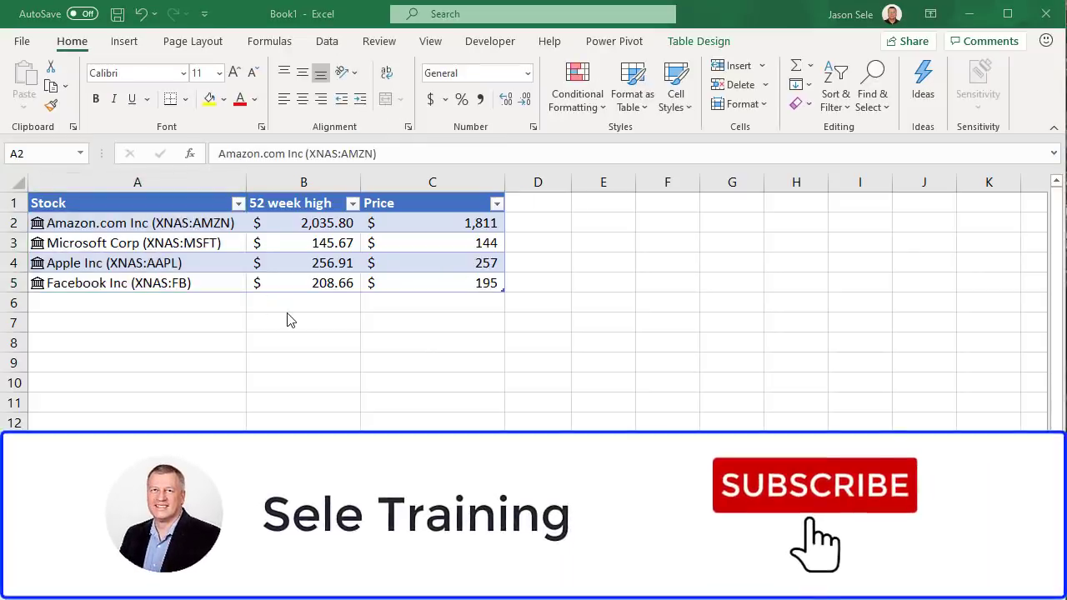
Enter =A2.High in B8 to show Amazon's High value
click(294, 345)
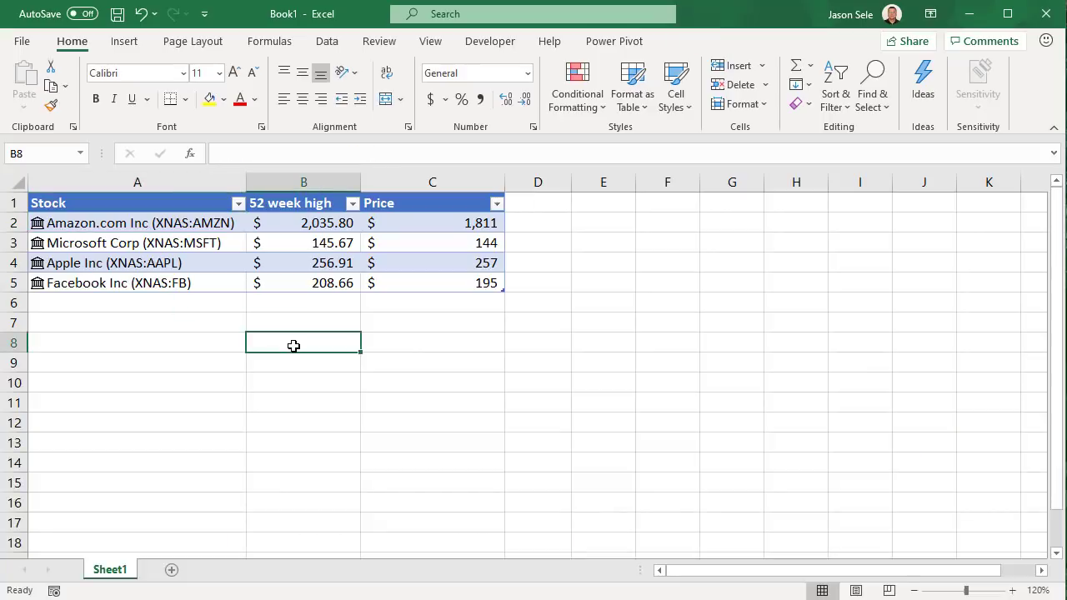
text(=)
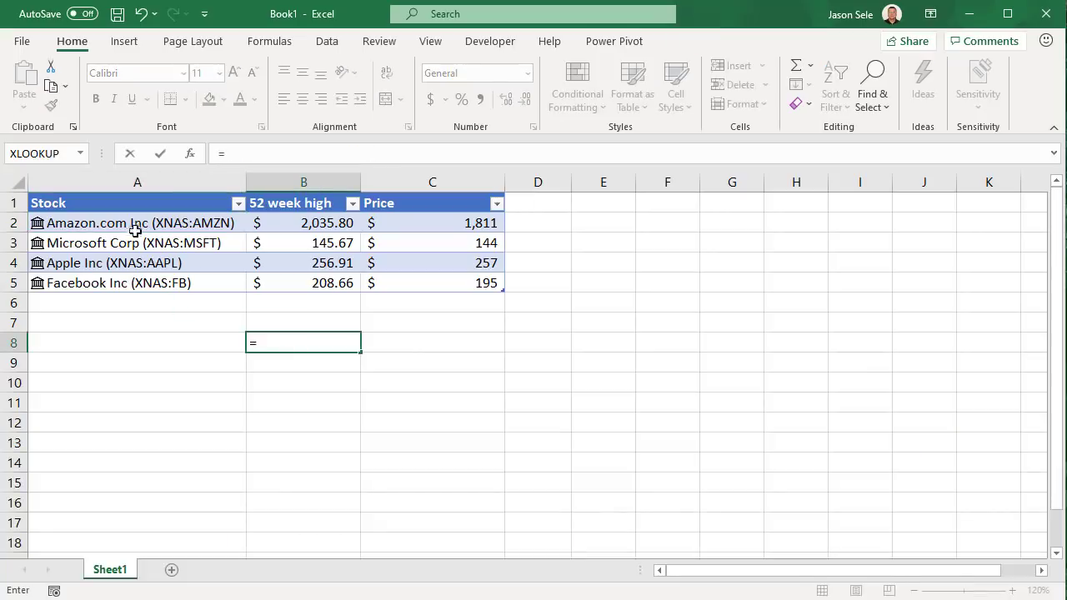
click(108, 225)
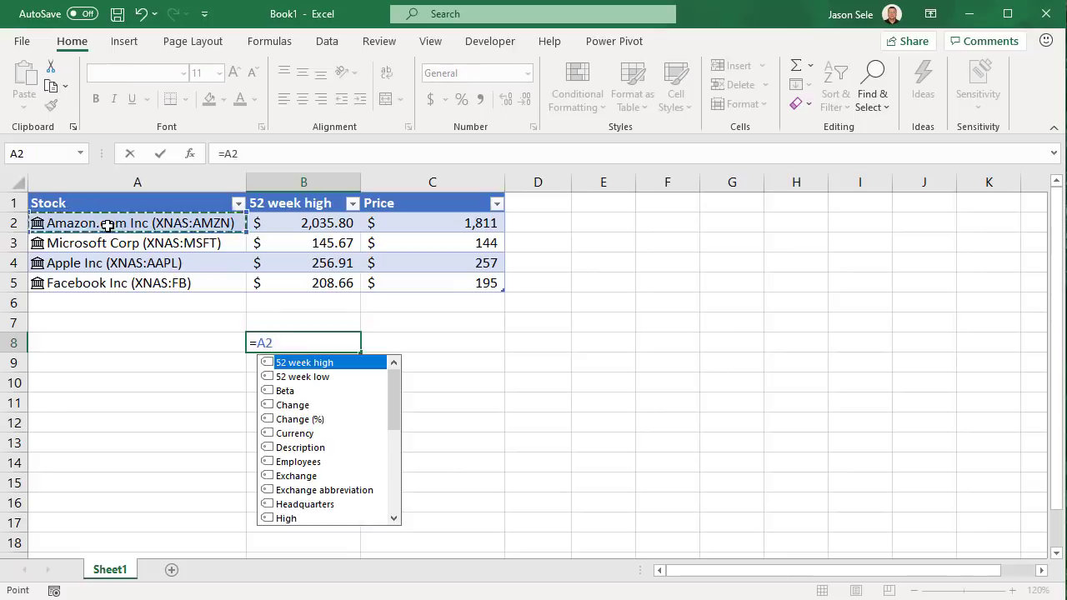
text(.)
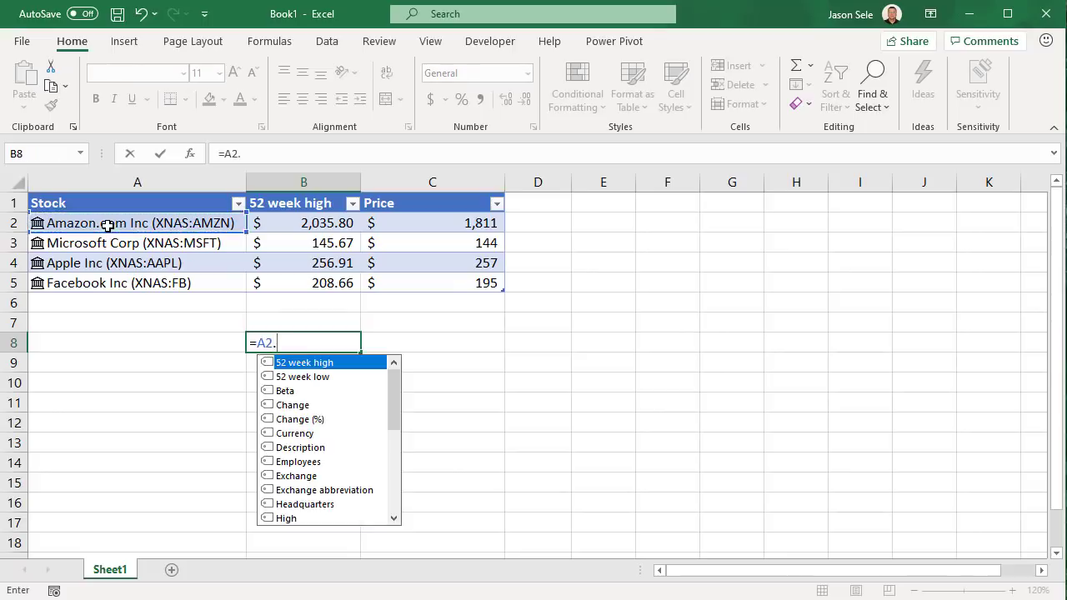
double_click(286, 518)
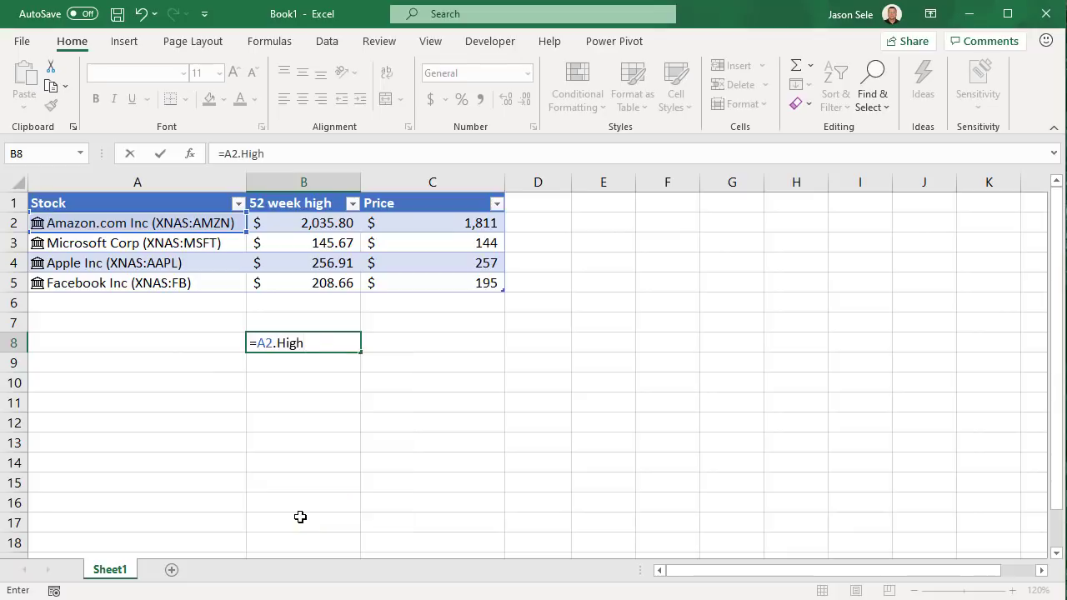
key(Return)
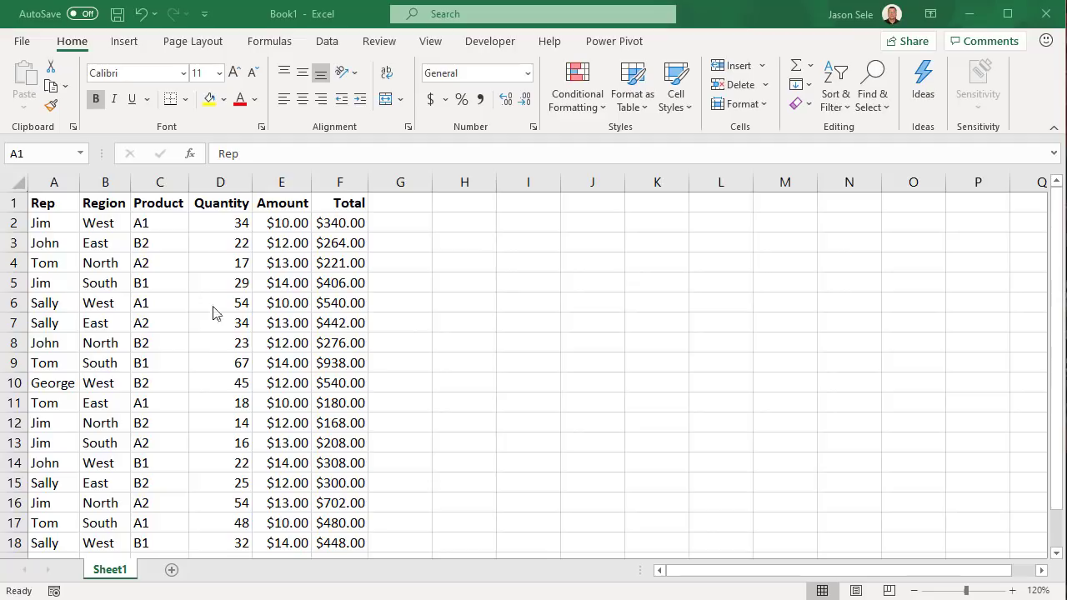
click(118, 262)
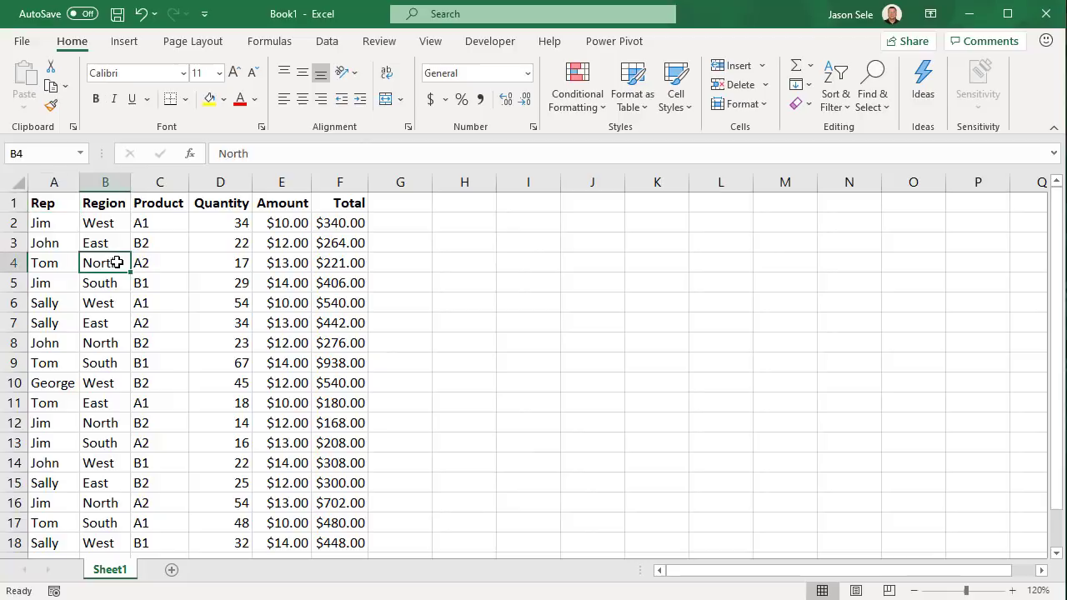
click(125, 43)
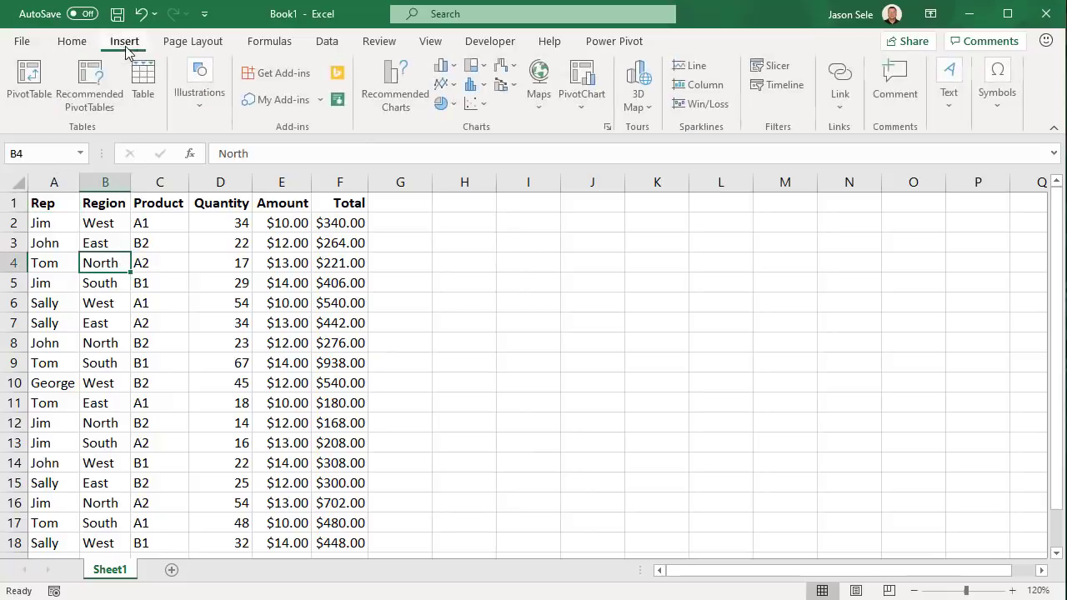
click(98, 83)
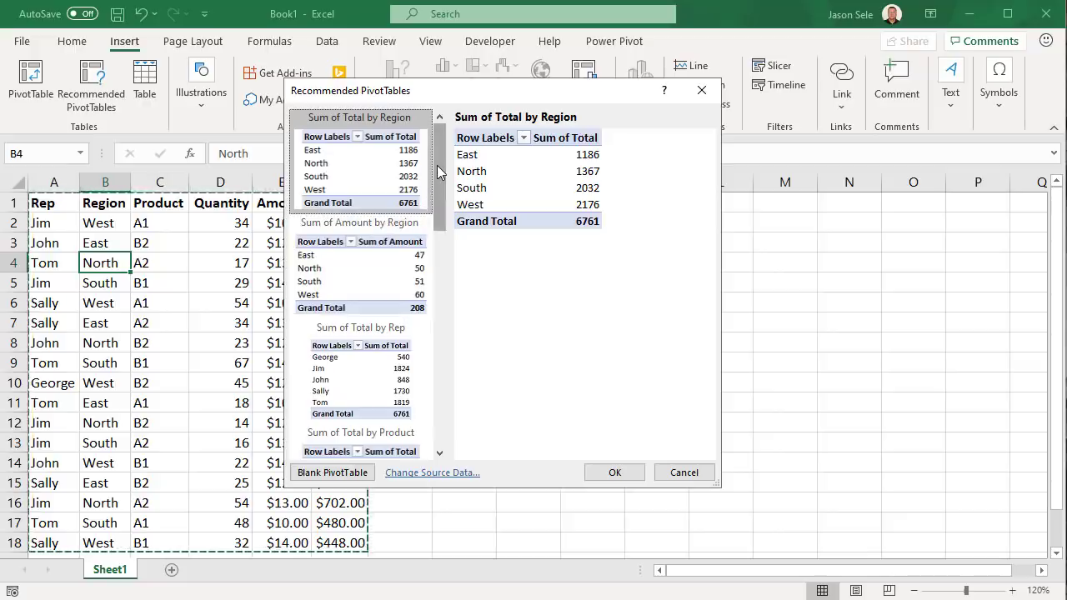
drag(437, 165, 445, 315)
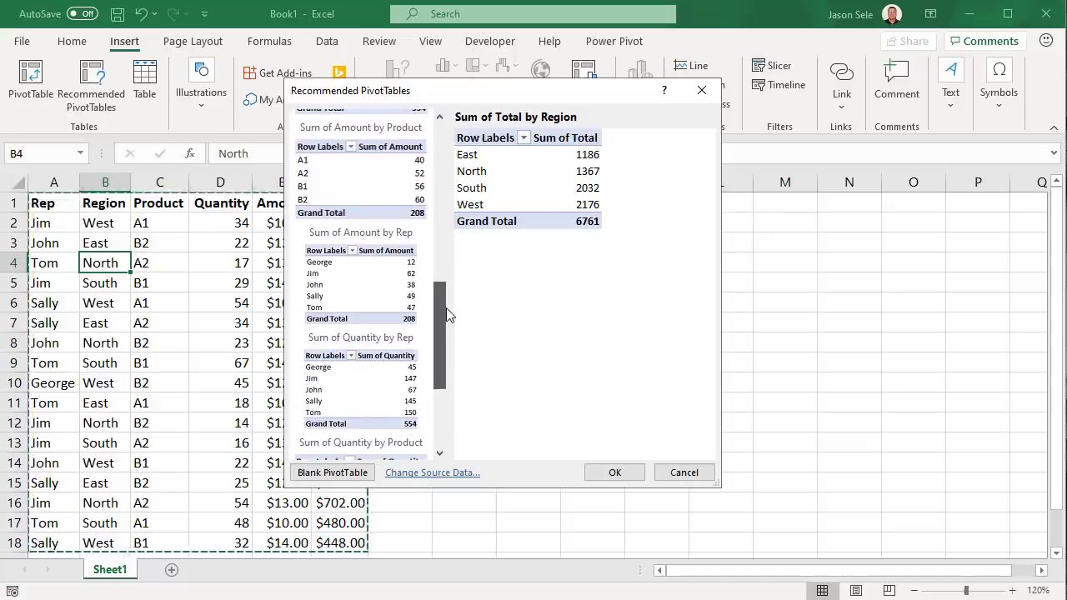
click(388, 297)
click(633, 473)
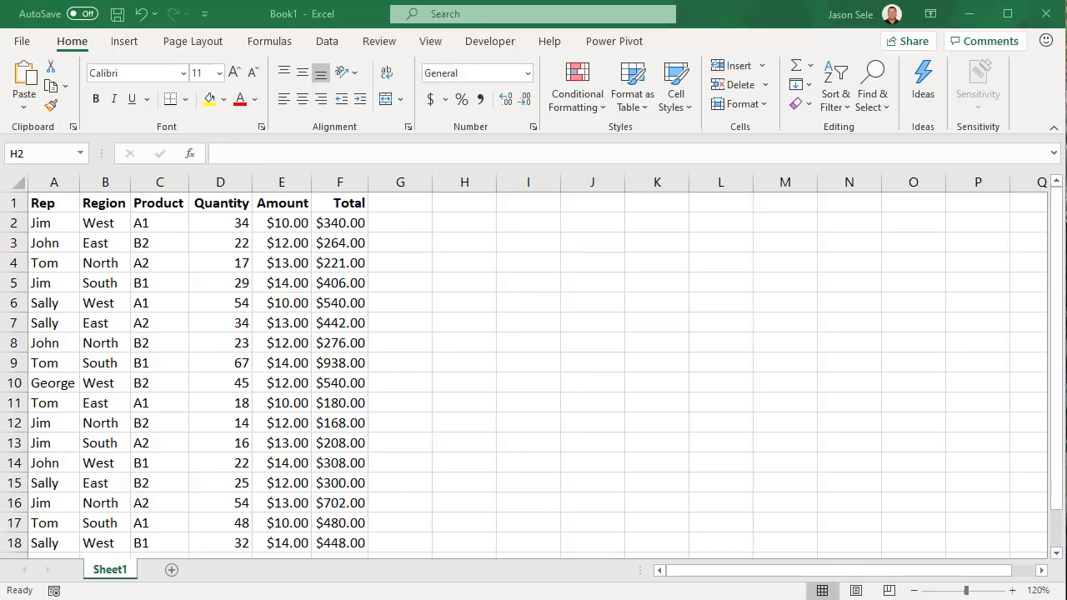
Enter =XLOOKUP("Sally",A2:A18,F2:F18) in H2, returning Sally's Total of 540
click(446, 226)
text(=)
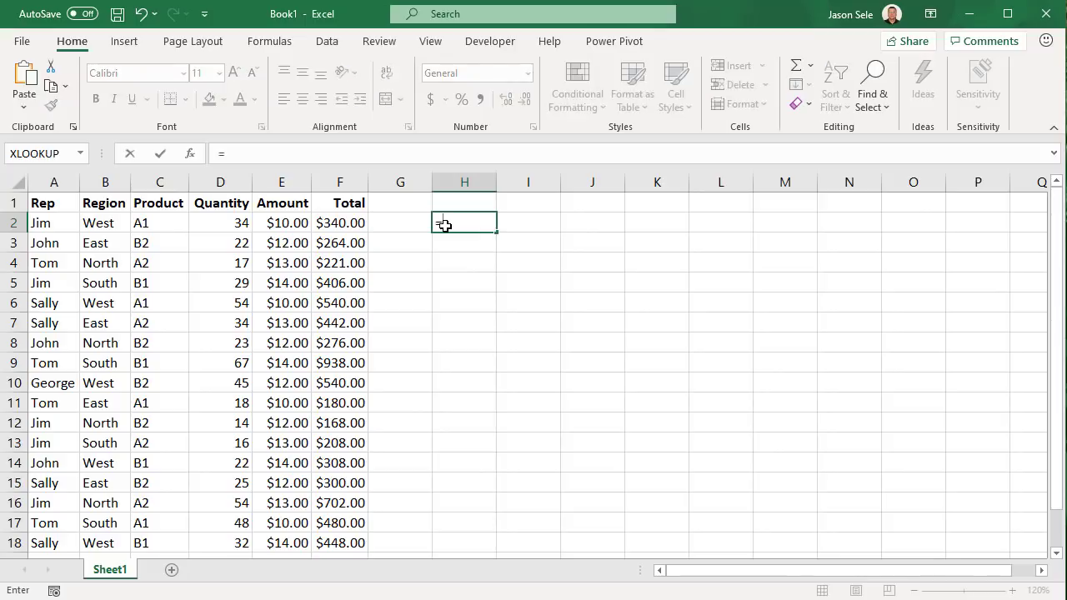
text(XLO)
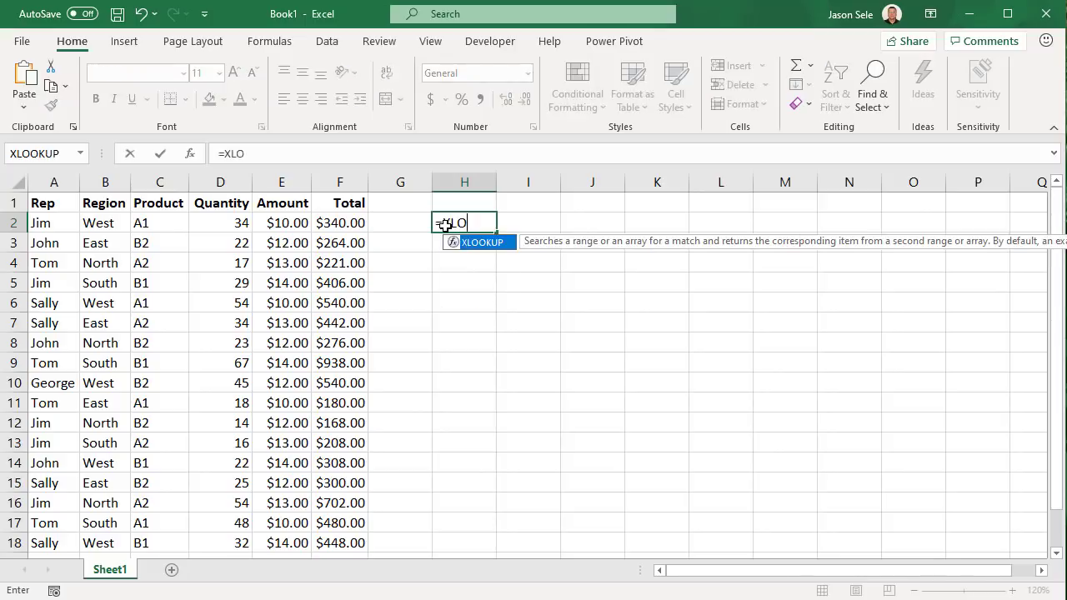
text(OKUP(")
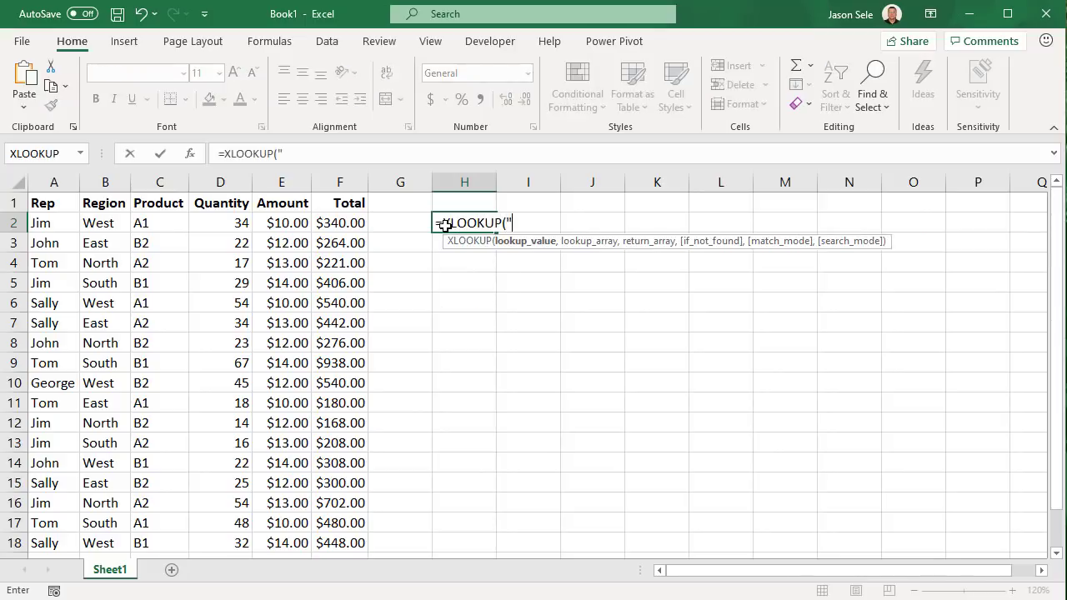
text(Sally",)
drag(40, 221, 42, 543)
text(,)
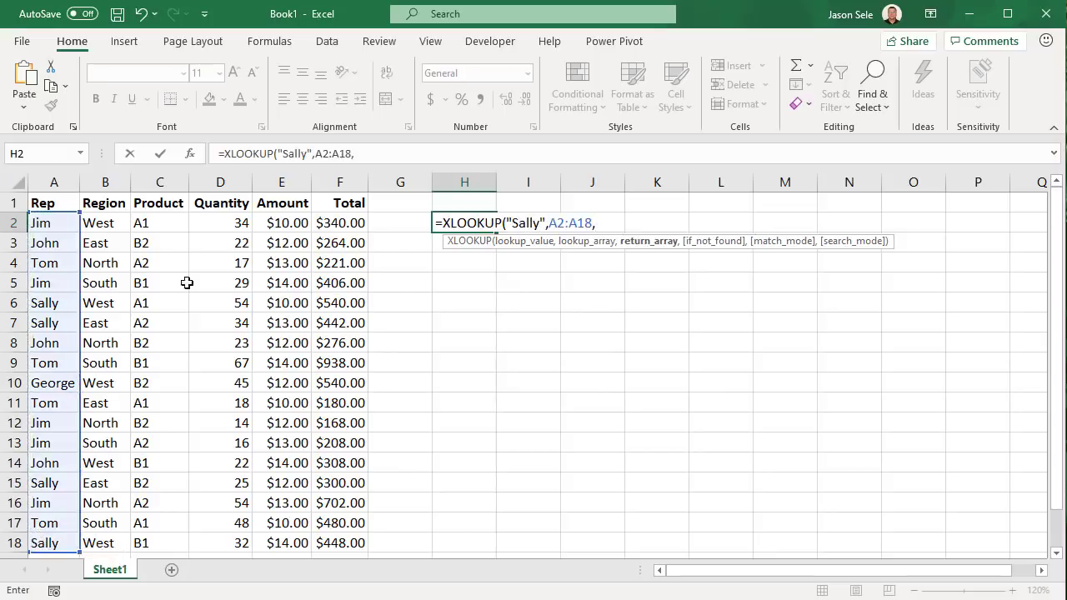
drag(329, 223, 340, 540)
text())
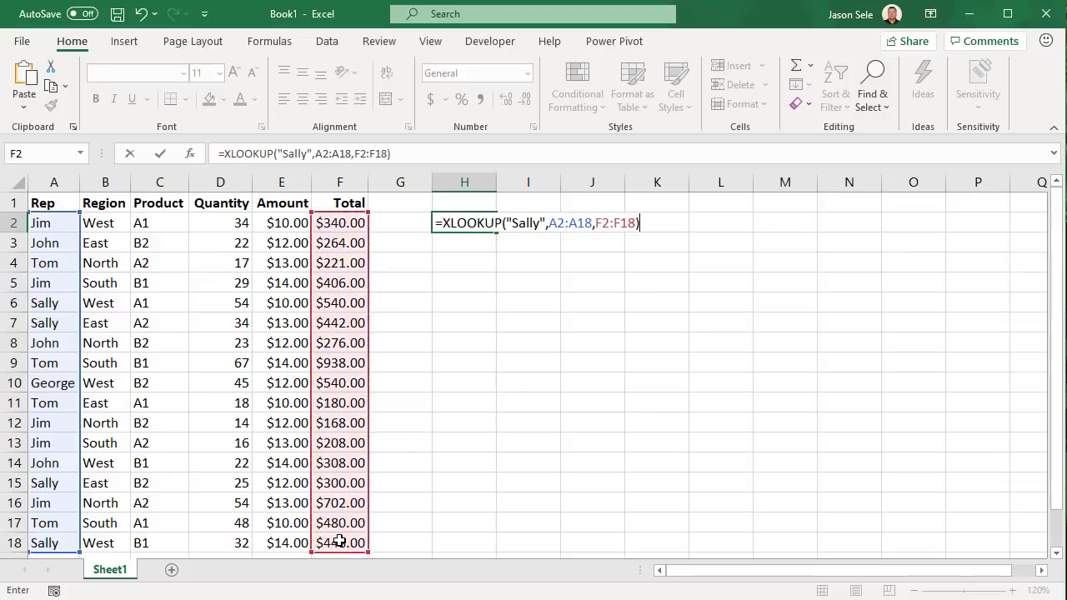
key(Return)
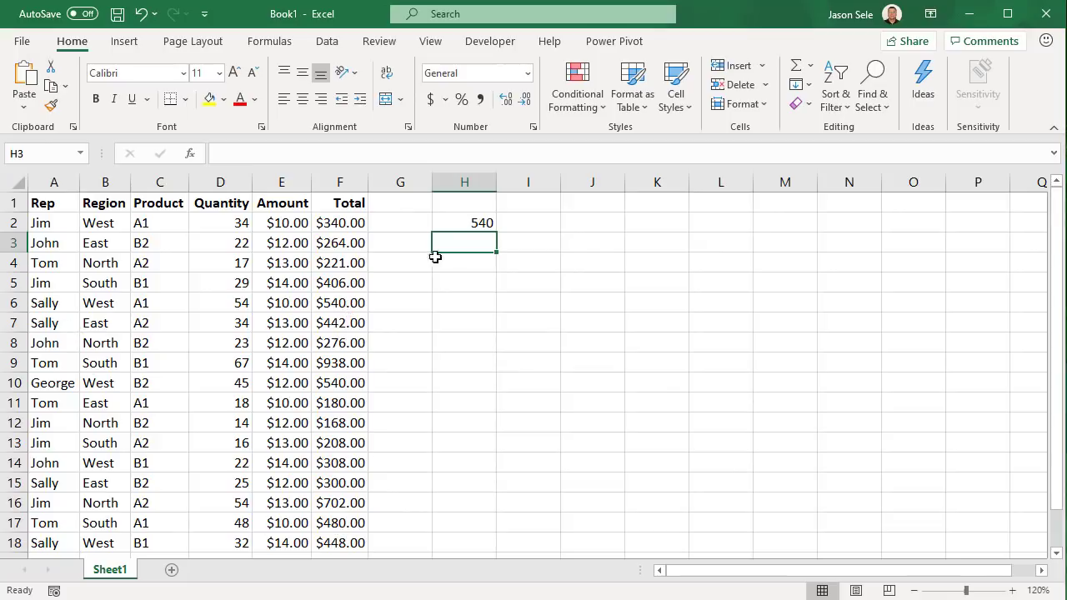
click(468, 224)
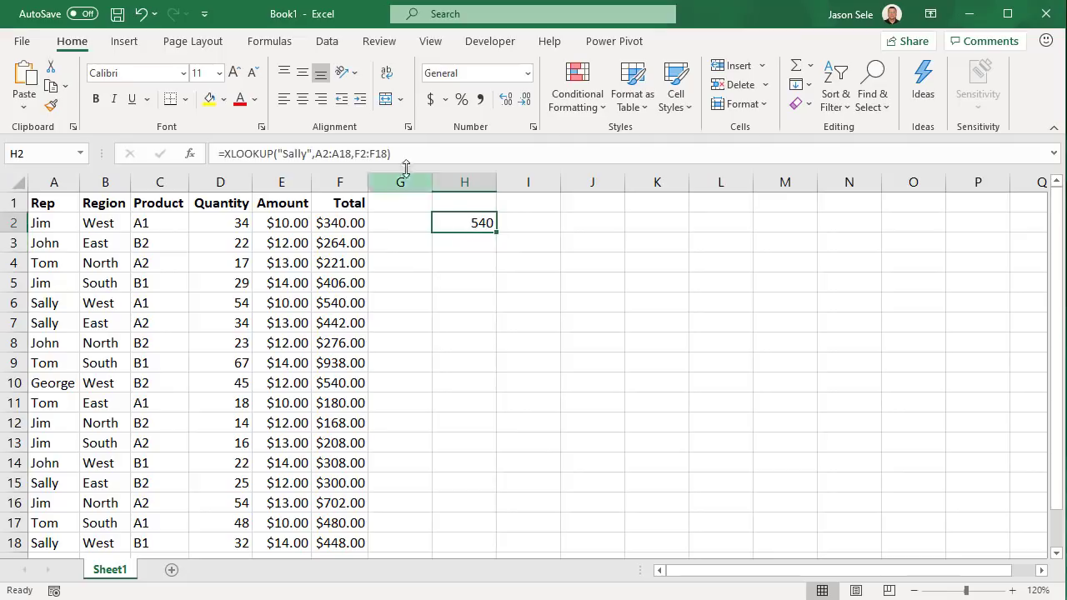
Change H2 to =XLOOKUP("Product",A1:F1,A6:F6), returning A1 to match C6
drag(417, 153, 285, 153)
key(BackSpace)
text(Product",)
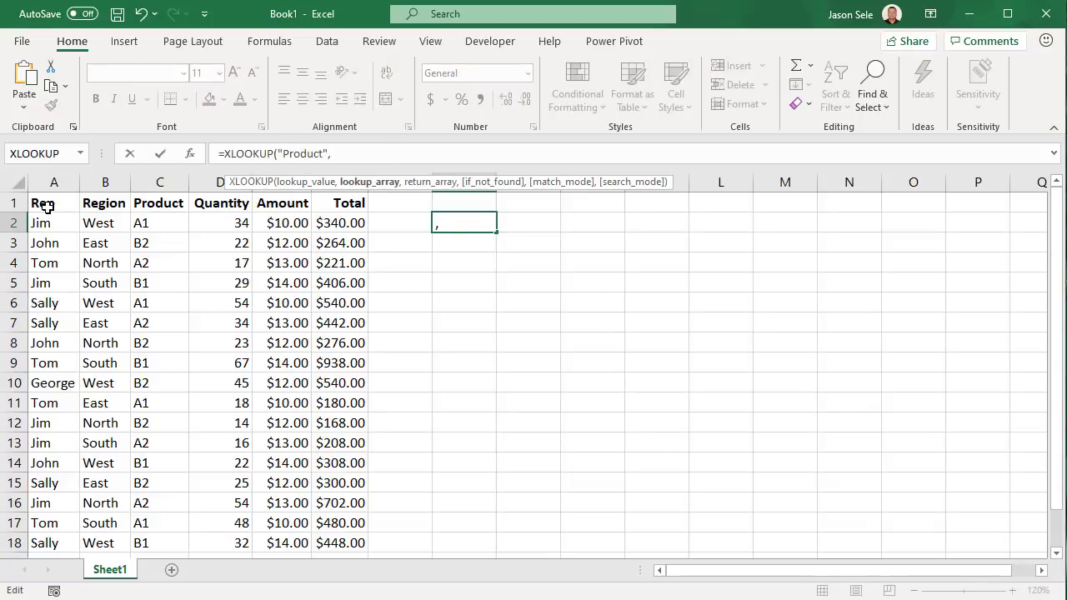
drag(55, 206, 339, 205)
text(,)
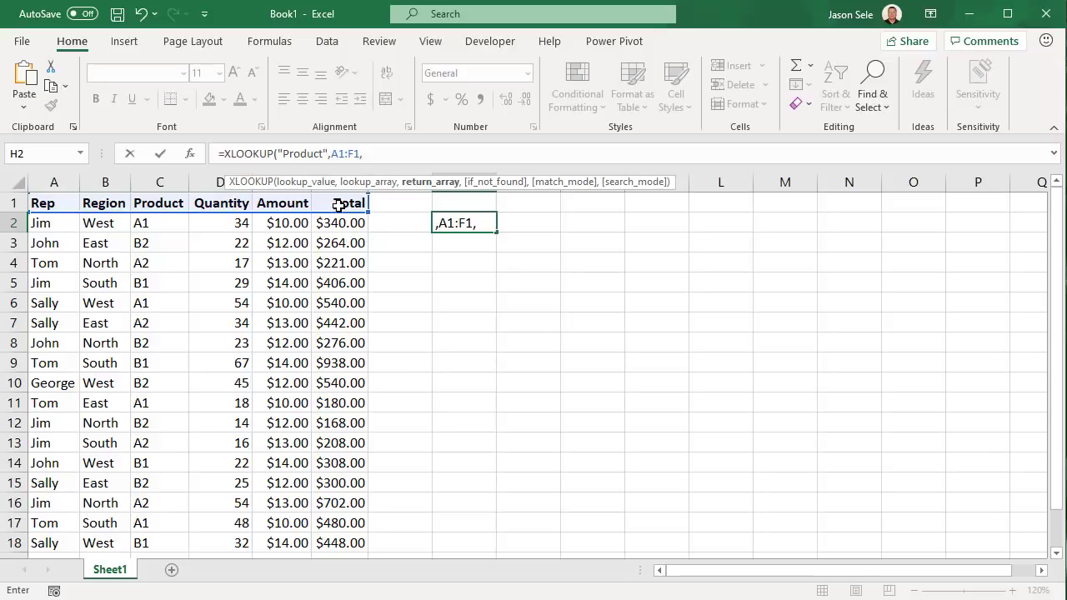
drag(38, 303, 337, 303)
key(Return)
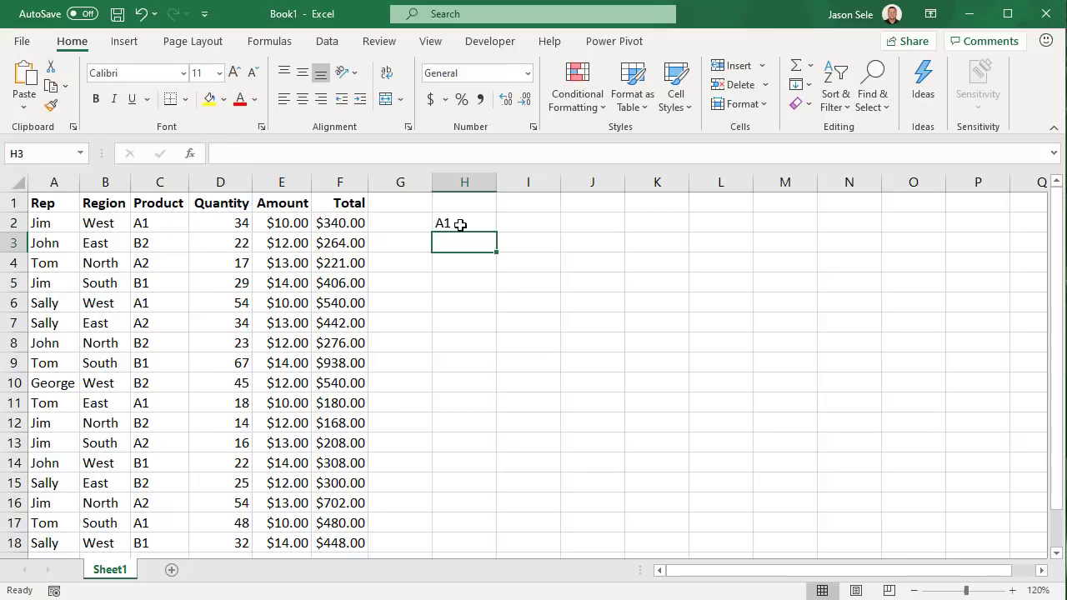
click(154, 306)
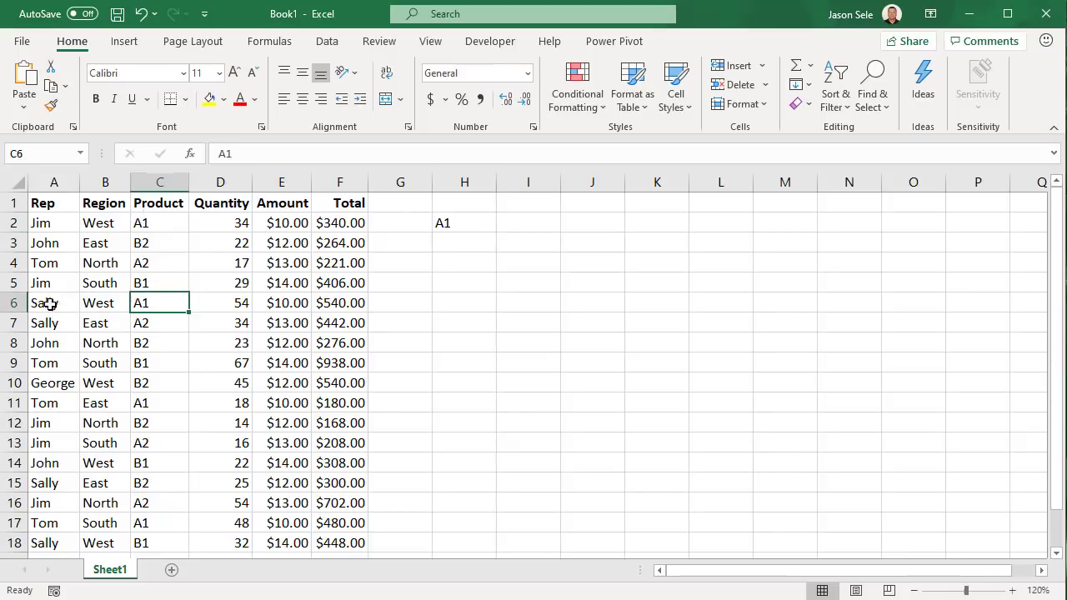
Rewrite H2 as =XLOOKUP("A1",C2:C18,A2:A18), returning the Rep Jim
click(454, 224)
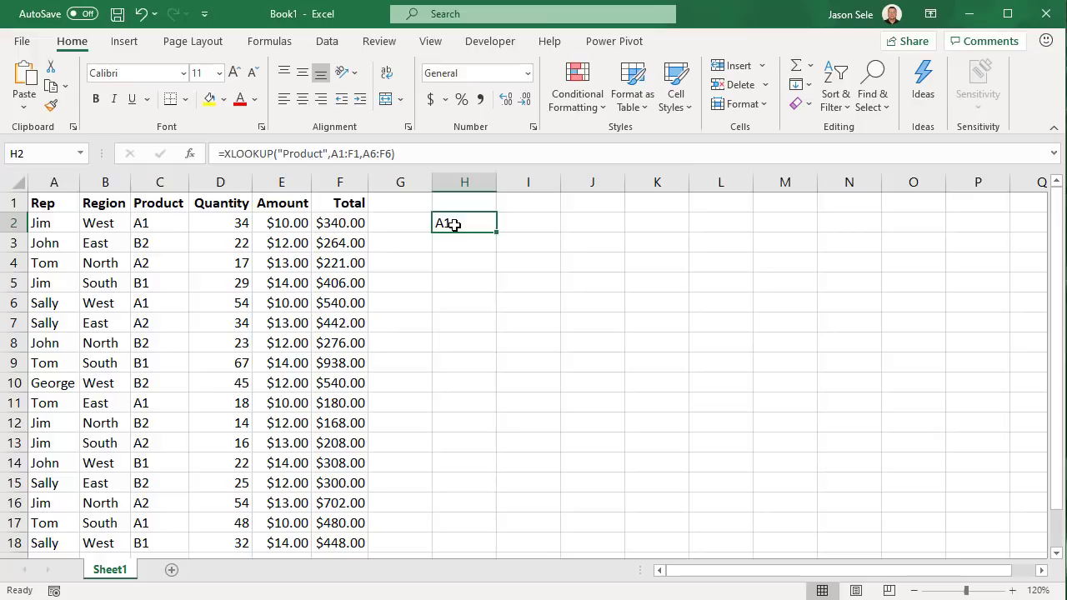
drag(395, 154, 286, 153)
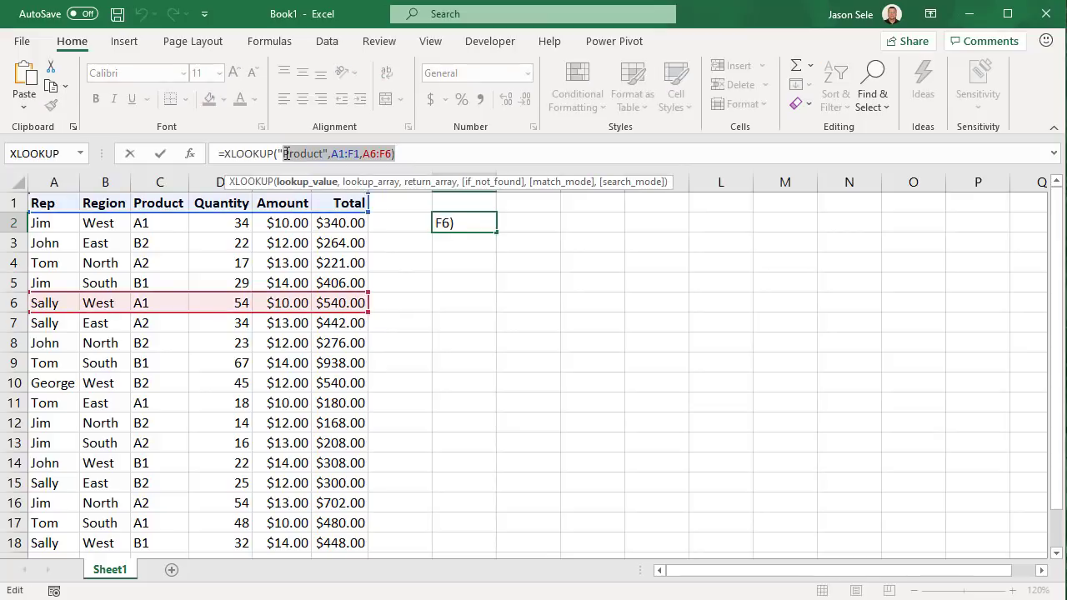
text(A1",)
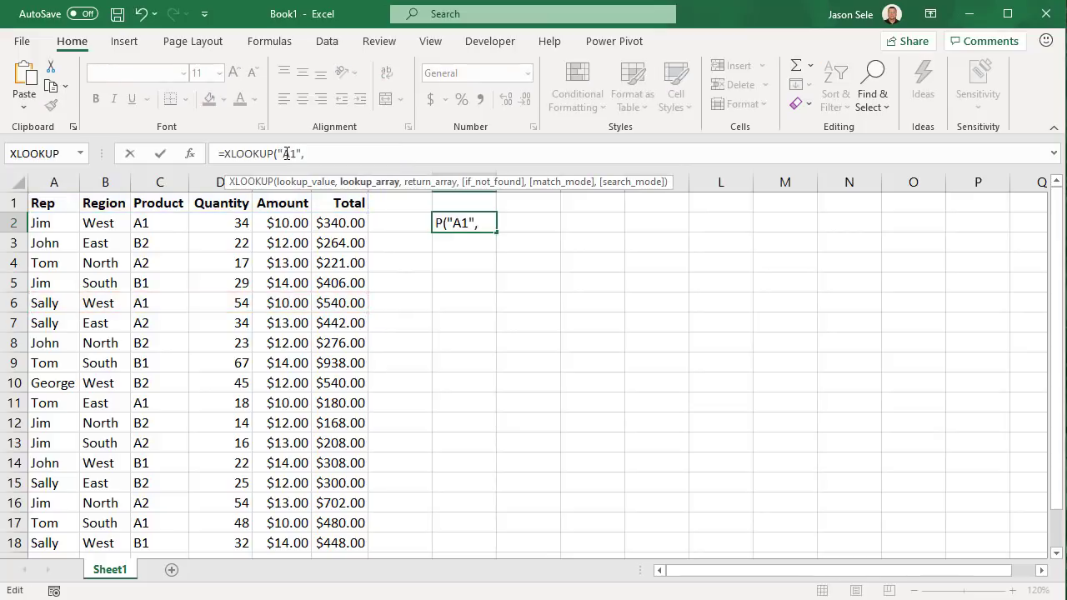
drag(148, 219, 142, 542)
text(,)
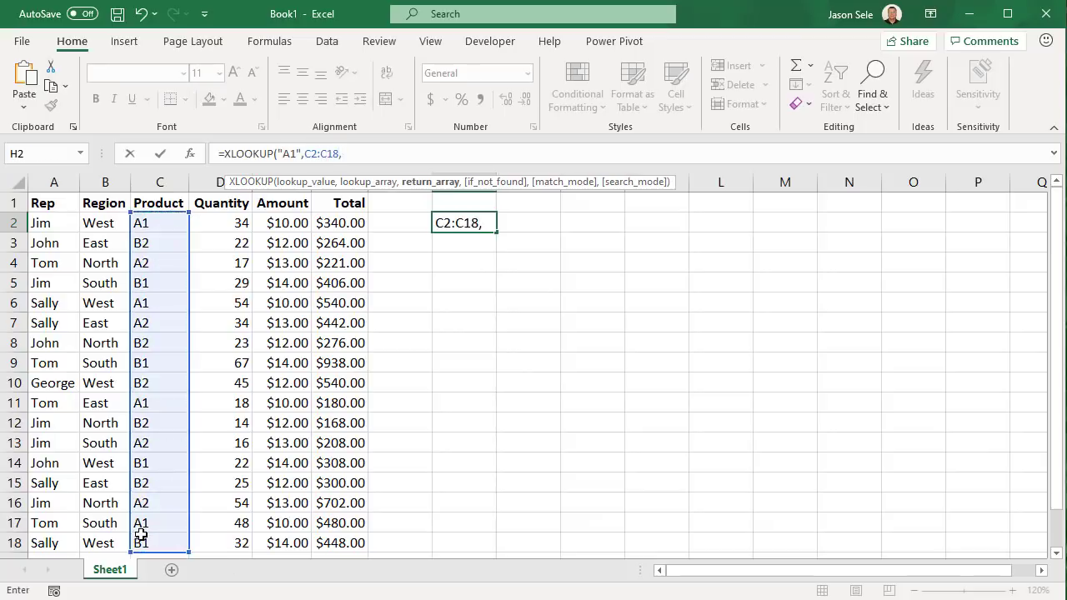
drag(52, 225, 50, 538)
key(Return)
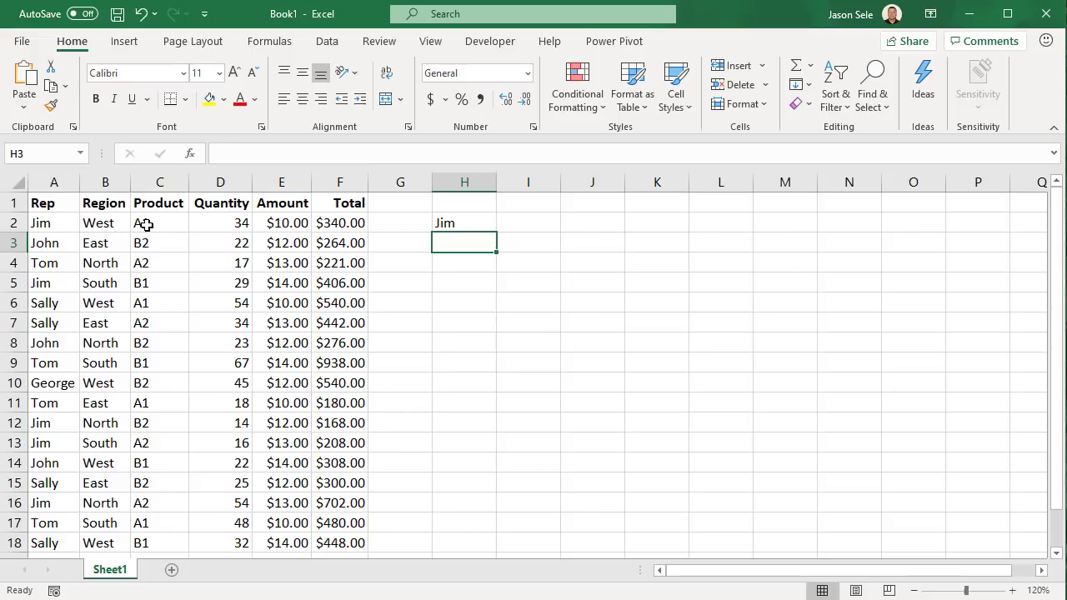
Edit H2 to =XLOOKUP("Sally",A2:A18,A2:F18) so Sally's whole row spills
click(479, 222)
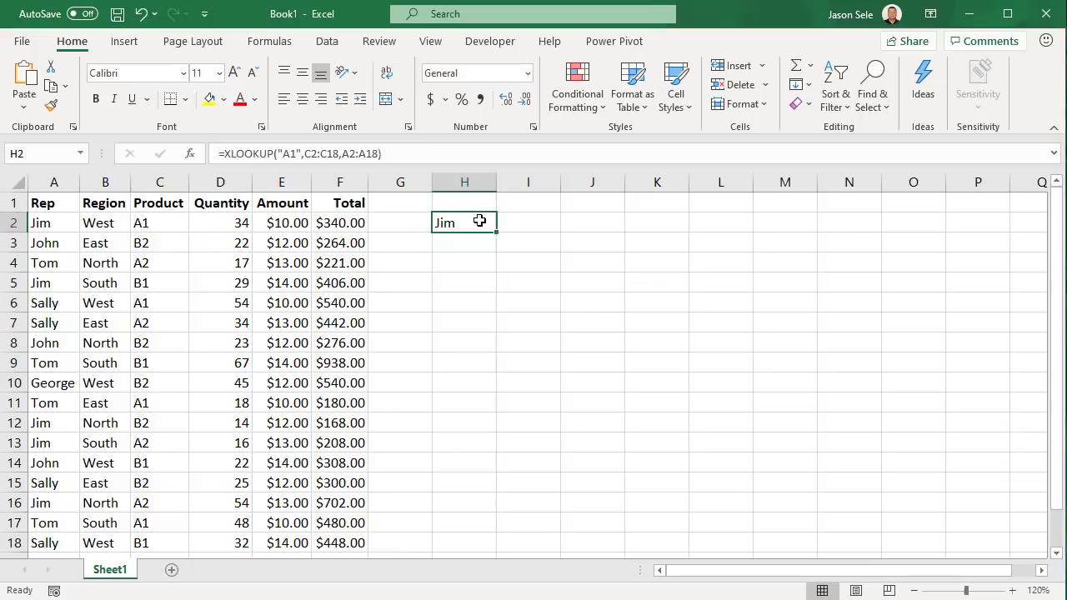
click(283, 153)
key(shift+End)
key(Delete)
text(Sall)
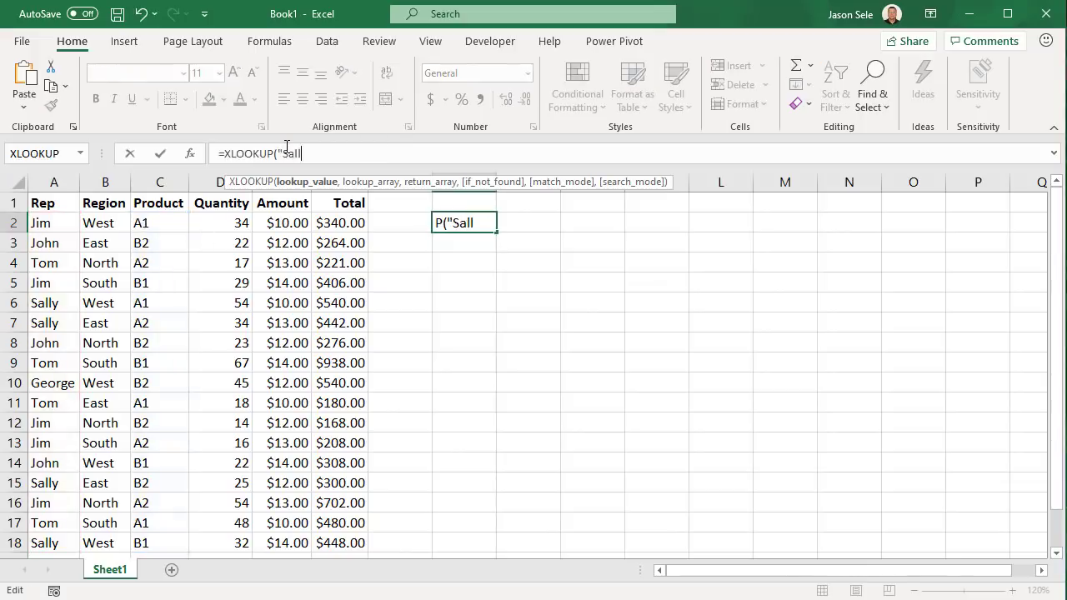
text(y",)
drag(38, 223, 28, 544)
text(,)
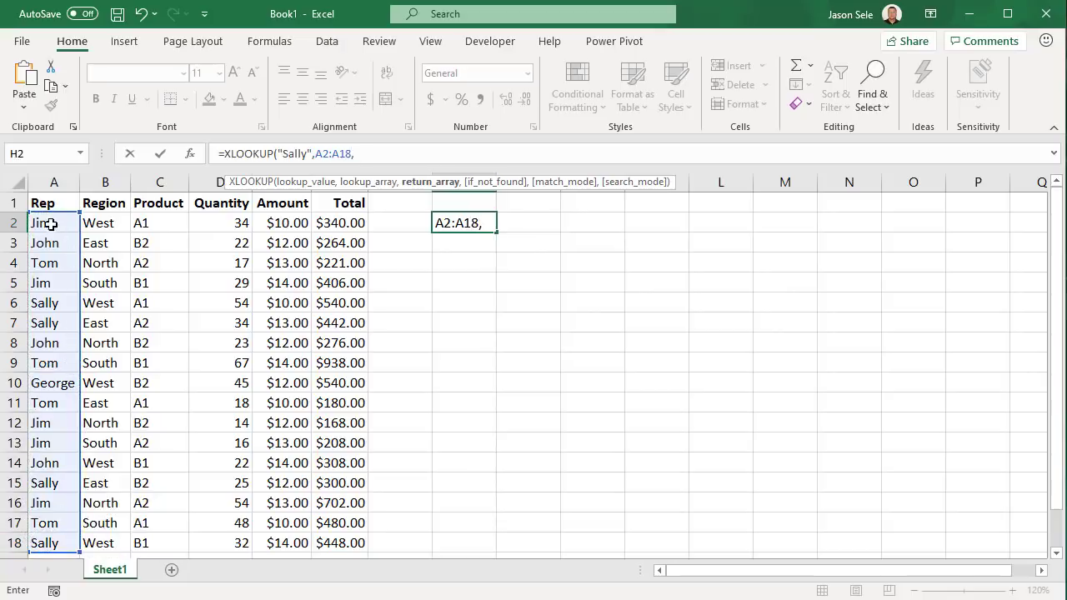
drag(53, 224, 358, 542)
text())
key(Return)
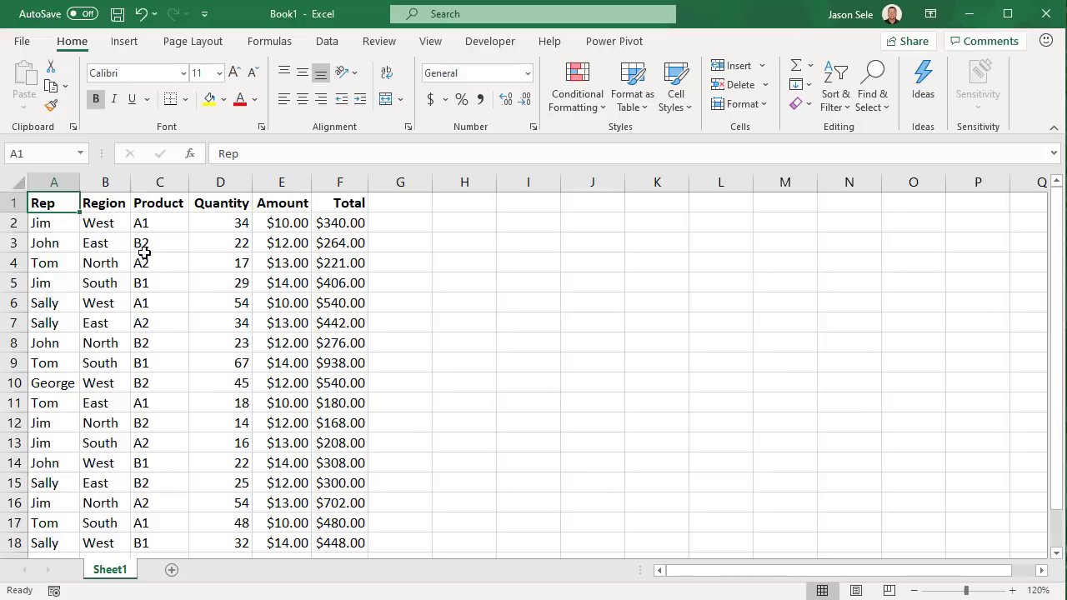
Run Ideas on the sales table and browse insights like Quantity and Total correlation
click(924, 83)
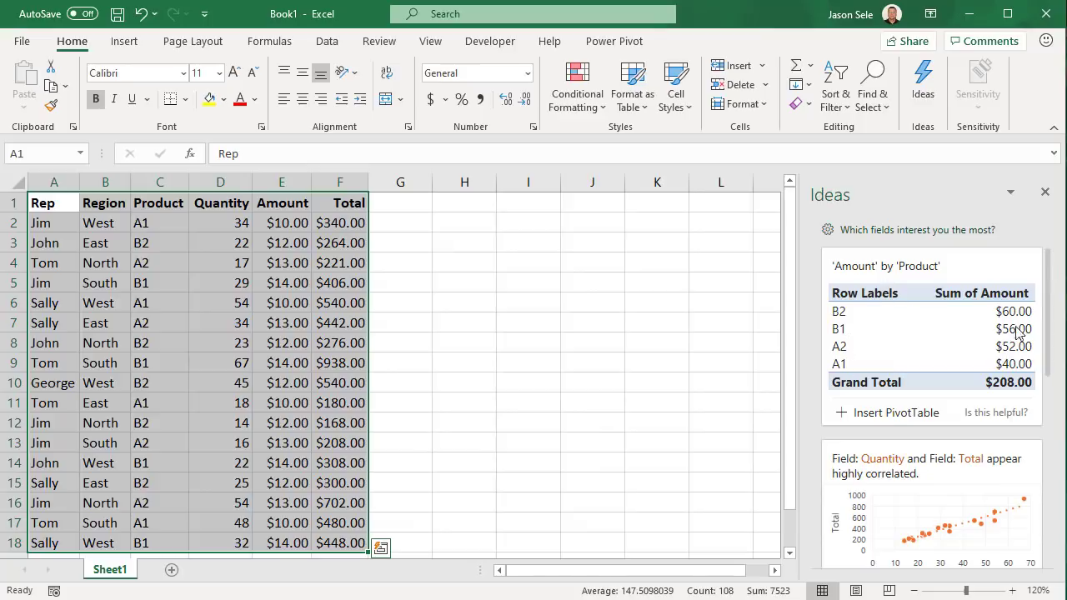
scroll(1040, 340, down, 3)
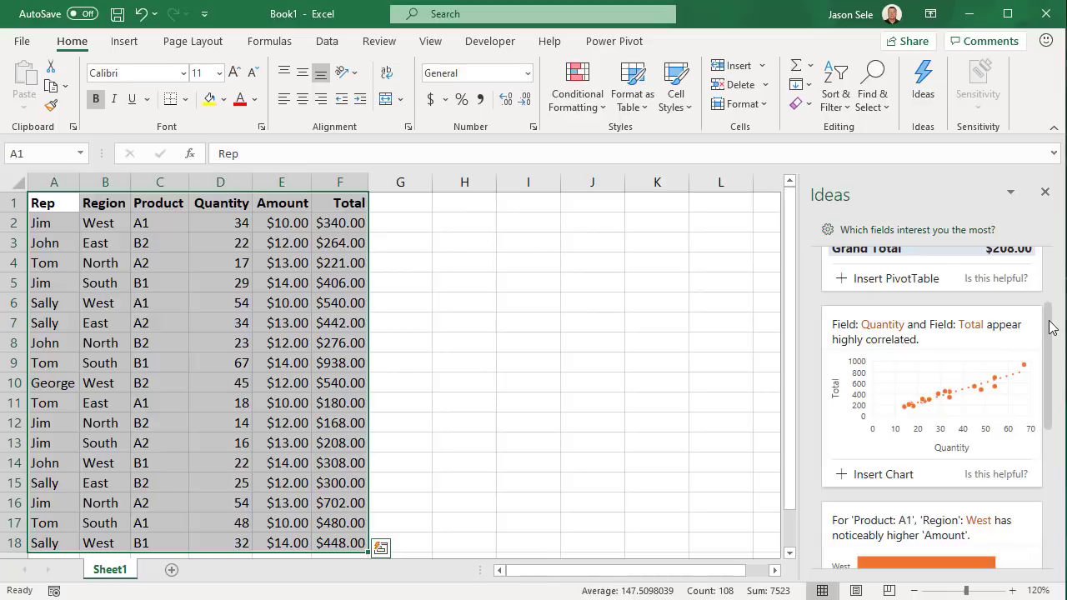
drag(1050, 326, 1048, 455)
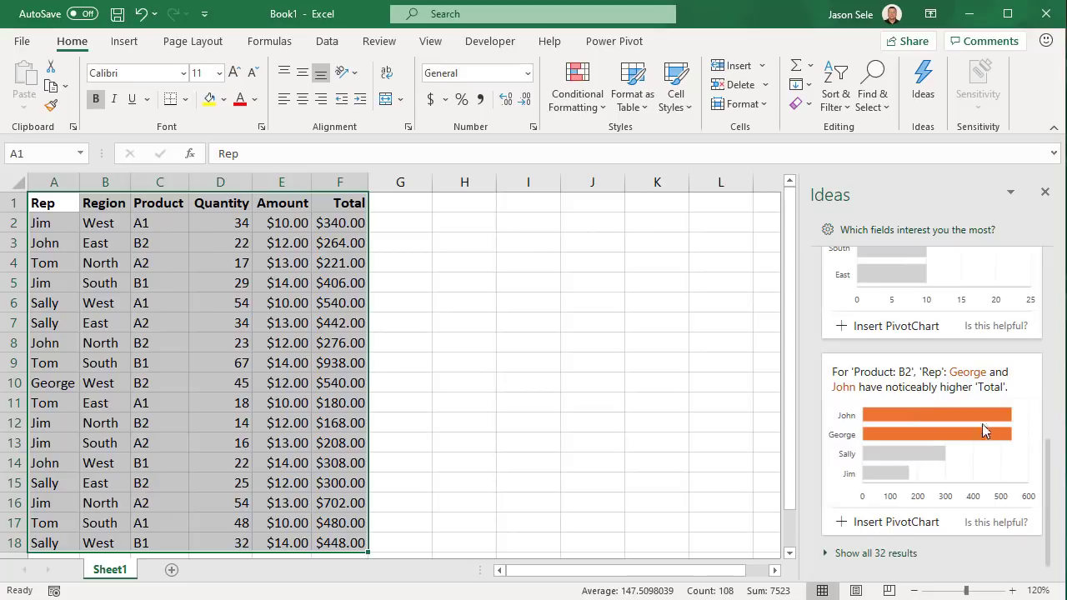
Show all 32 Ideas and insert the Rep: Jim / Region: North quantity donut as a PivotChart
click(884, 561)
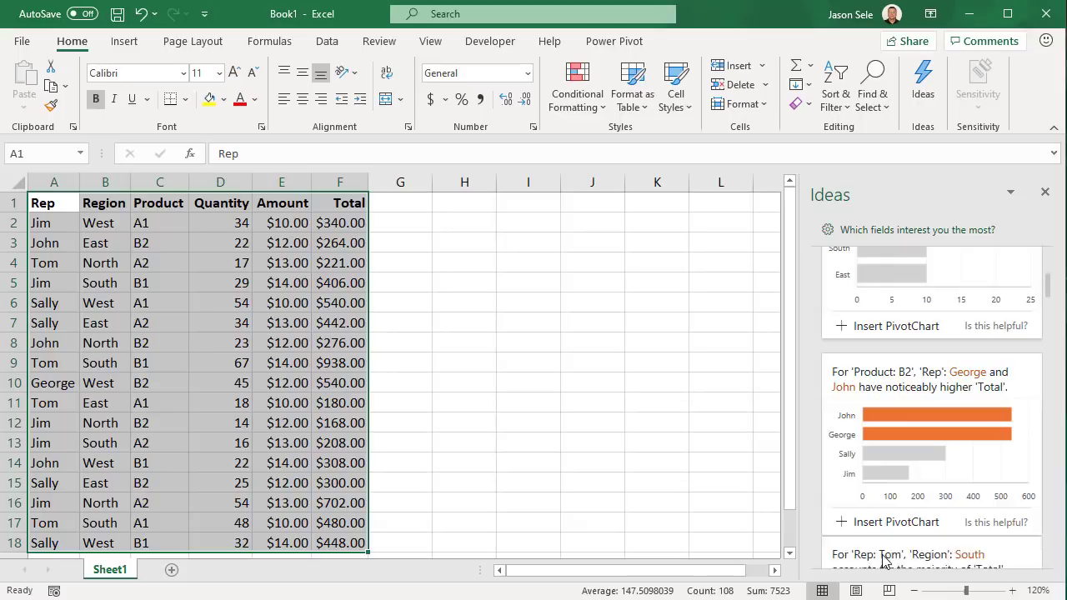
scroll(921, 498, down, 2)
scroll(921, 498, down, 1)
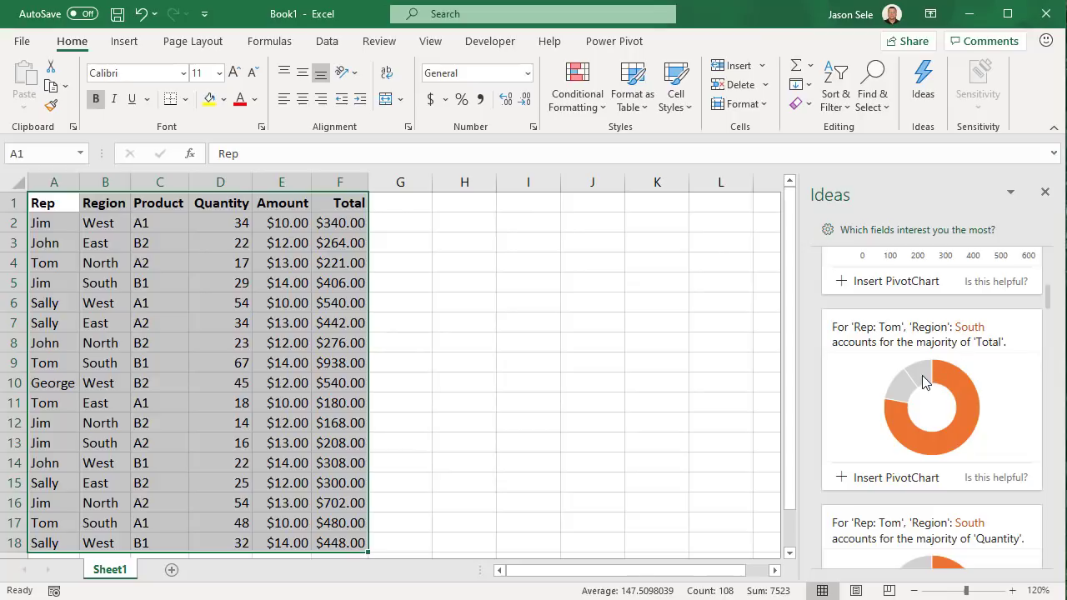
scroll(921, 375, down, 3)
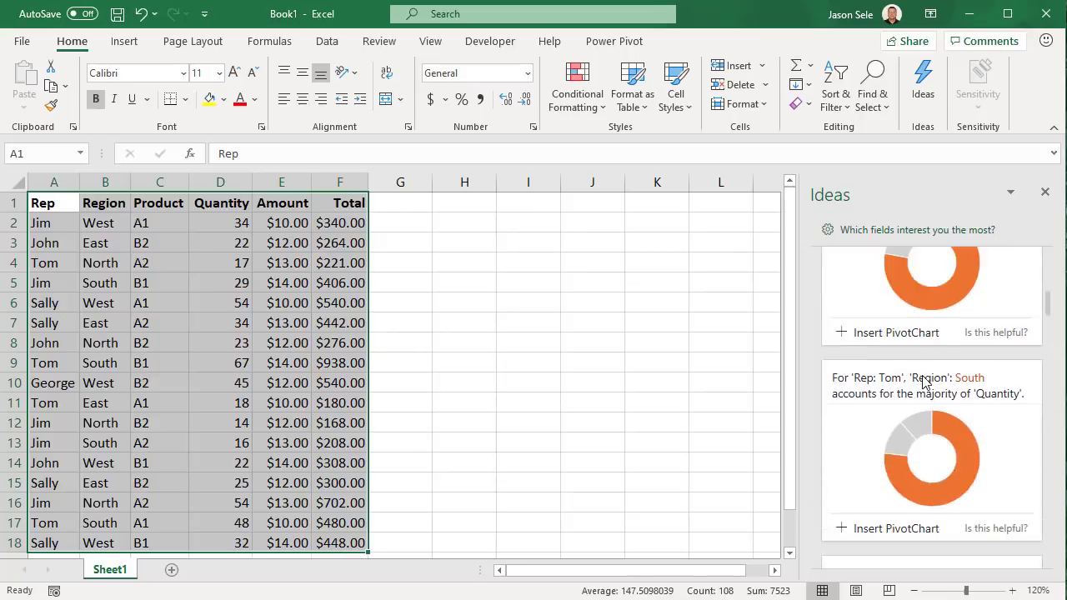
scroll(922, 381, down, 8)
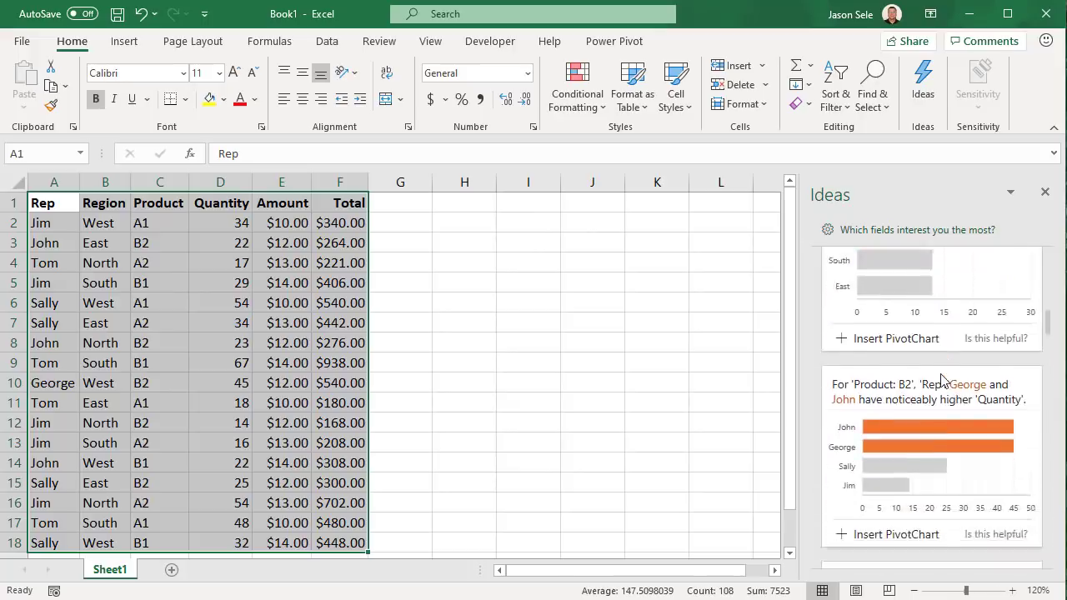
scroll(941, 380, down, 3)
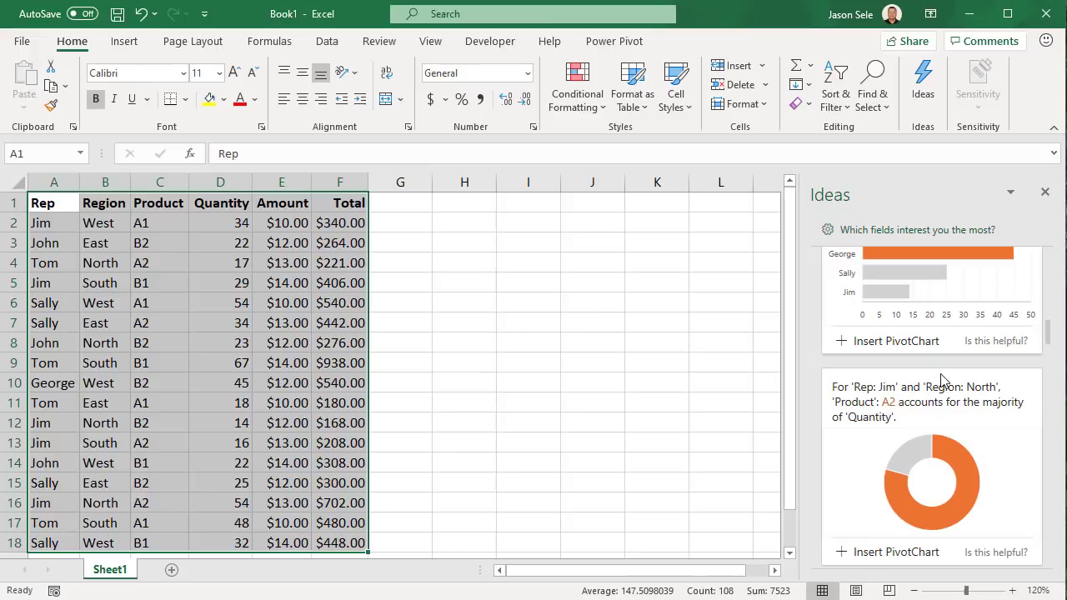
scroll(940, 380, down, 1)
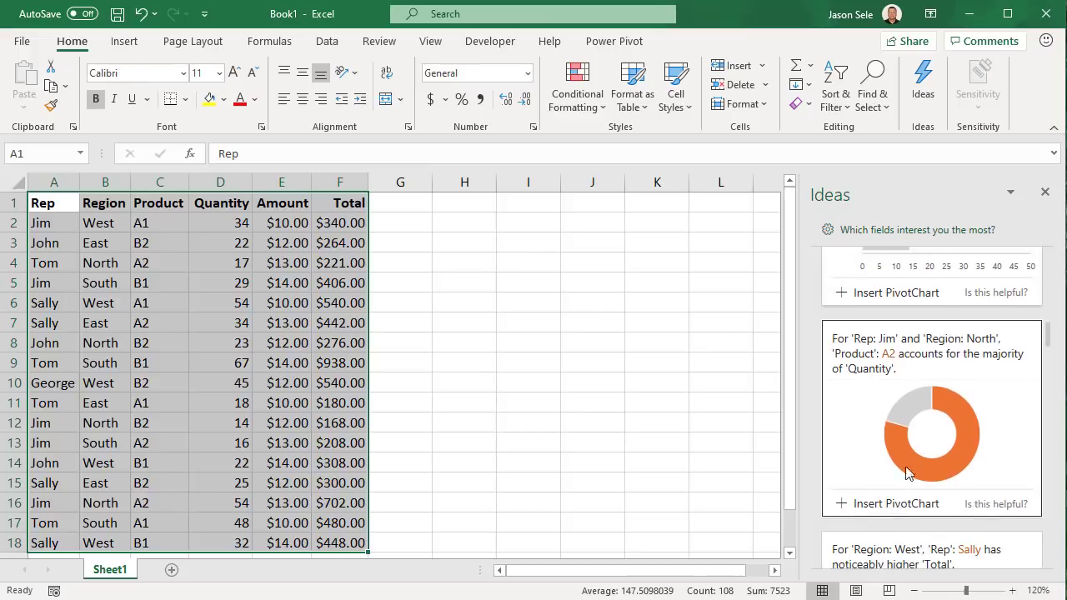
click(875, 504)
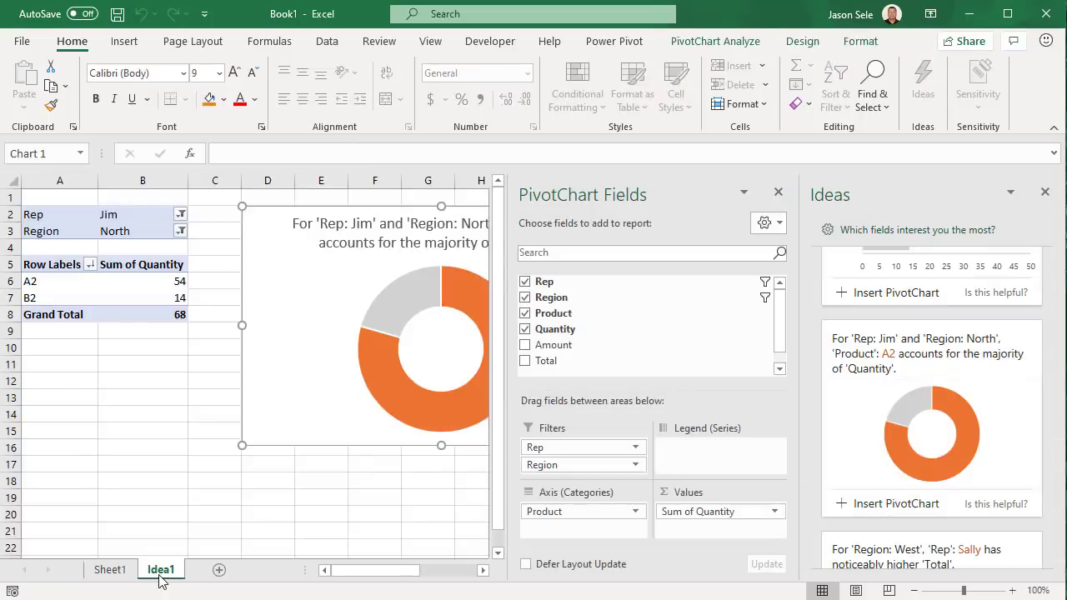
Close the Ideas pane and bring up the Sample.xlsx Stage and Amount sheet
click(1045, 192)
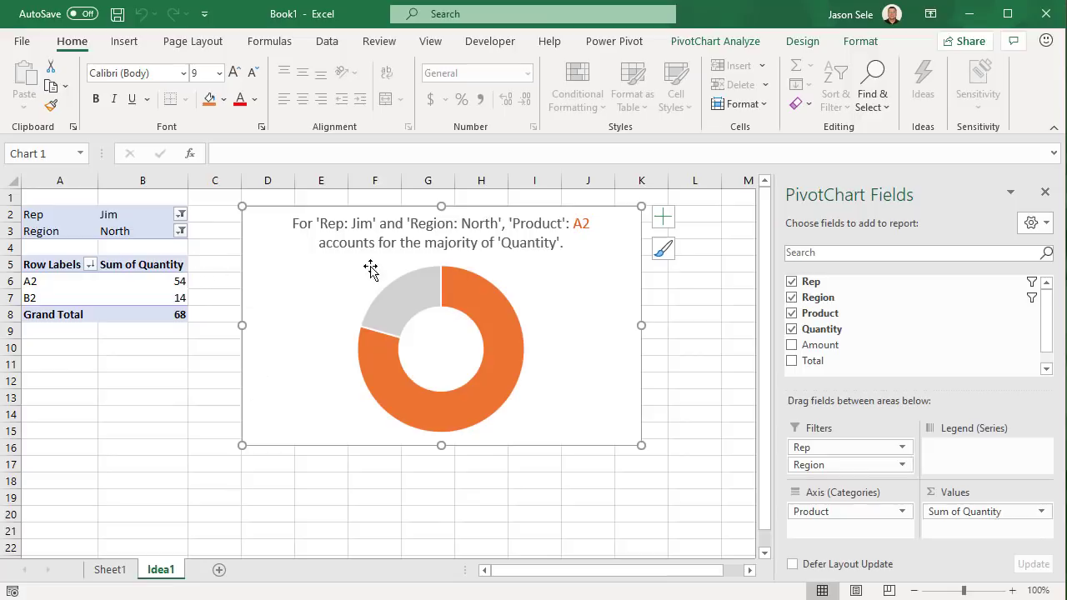
mouse_move(382, 394)
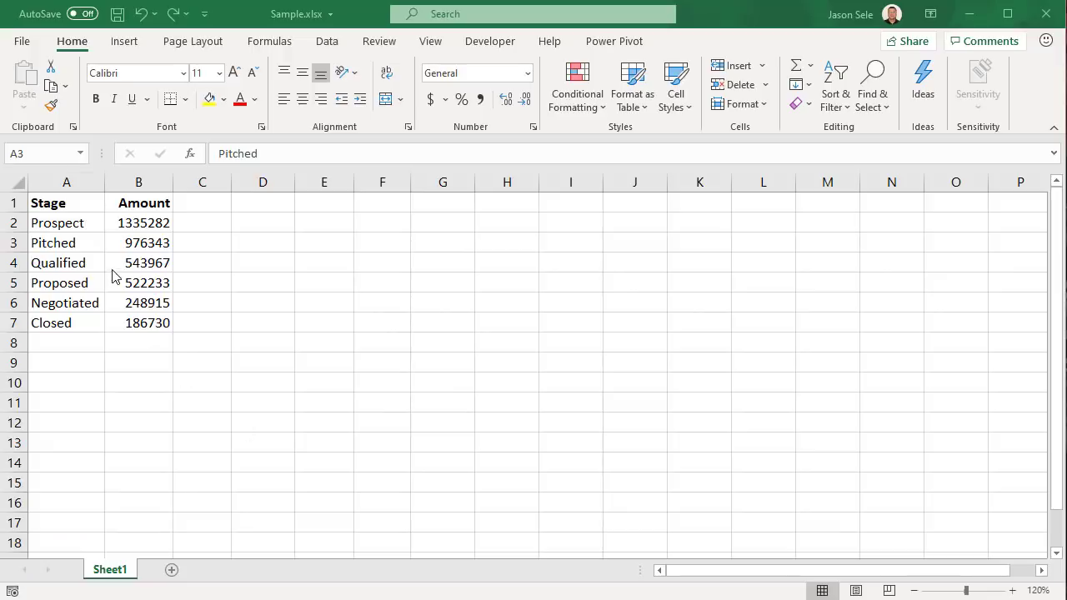
Insert a Funnel chart of the Stage amounts and apply the dark chart style
click(117, 48)
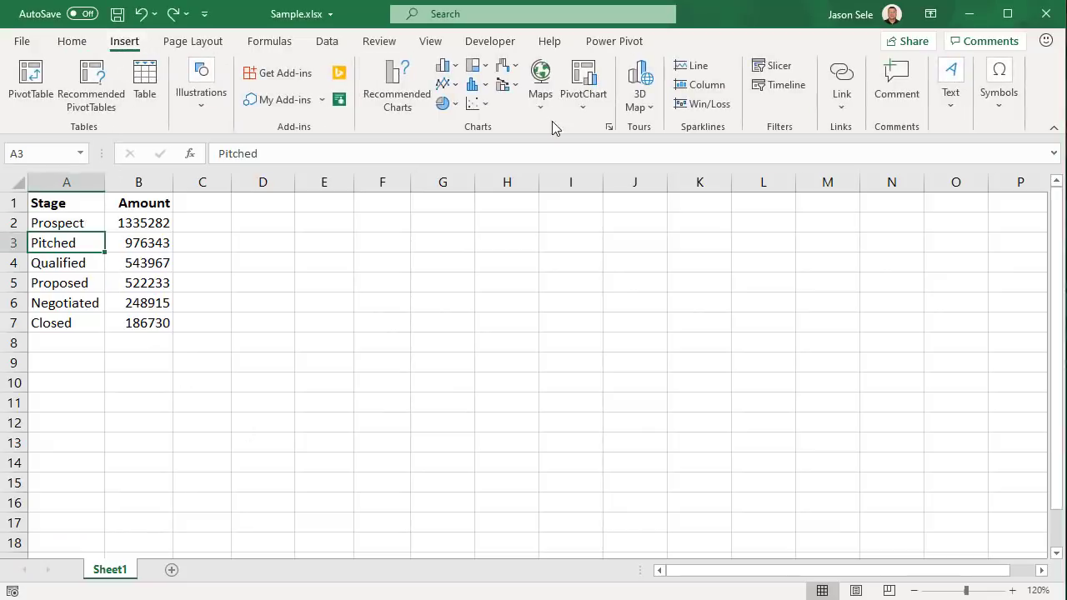
click(609, 130)
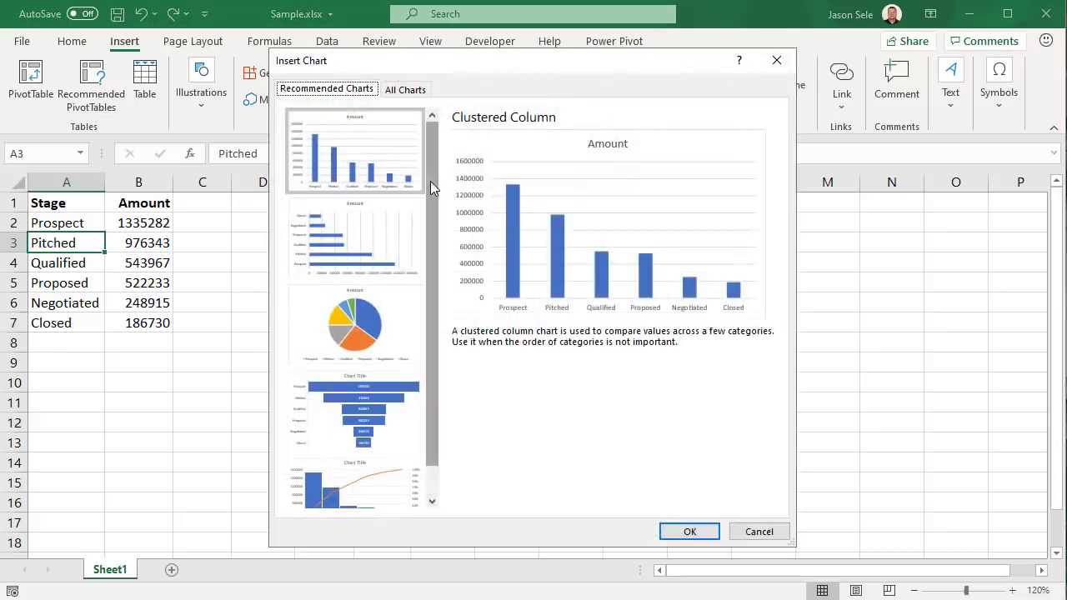
drag(430, 181, 440, 267)
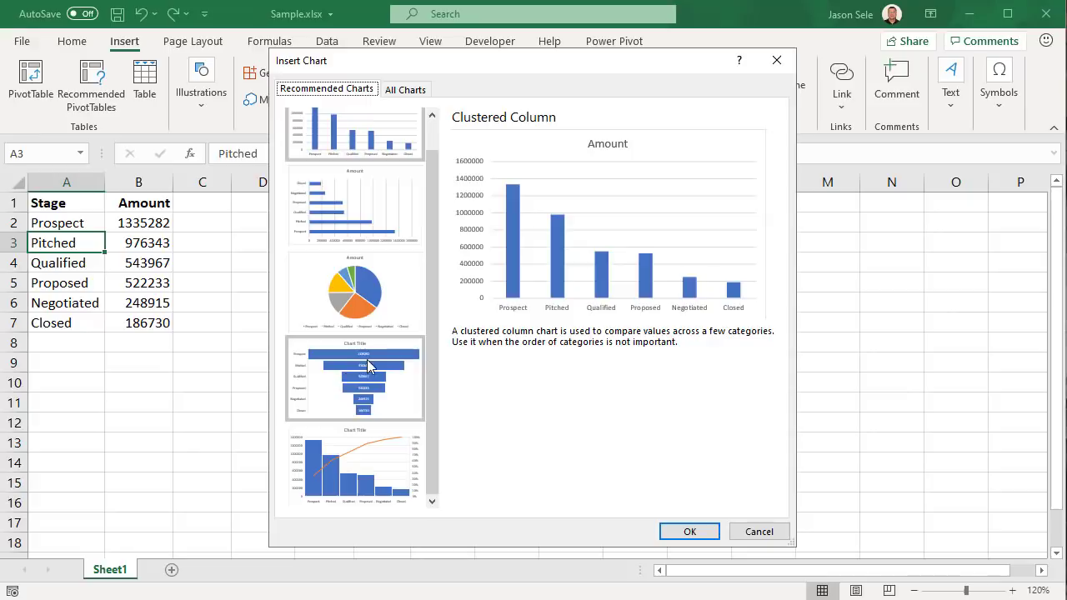
click(367, 360)
click(690, 533)
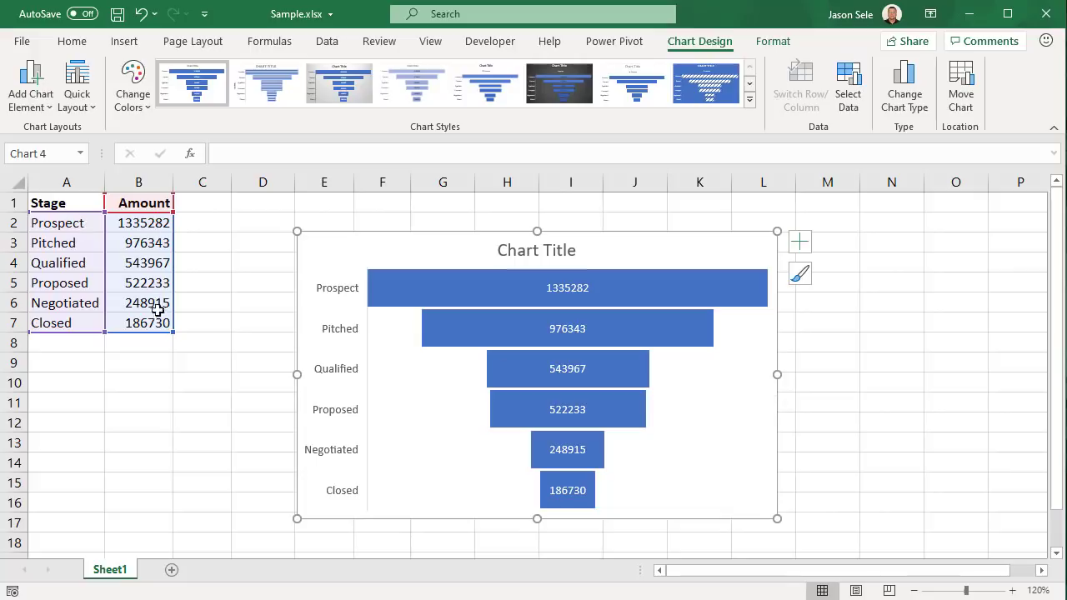
mouse_move(569, 484)
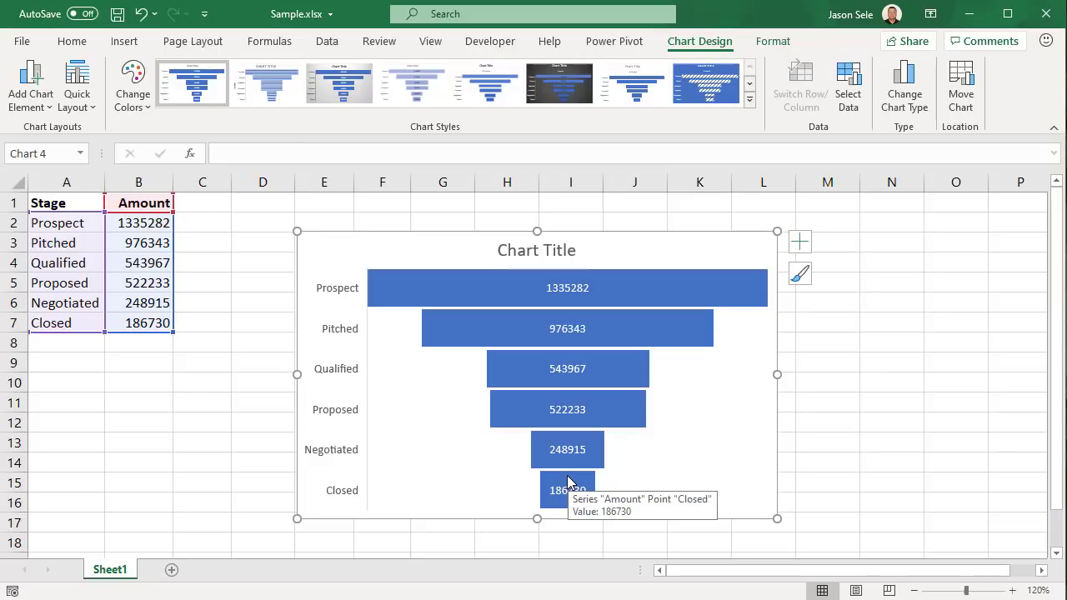
click(561, 95)
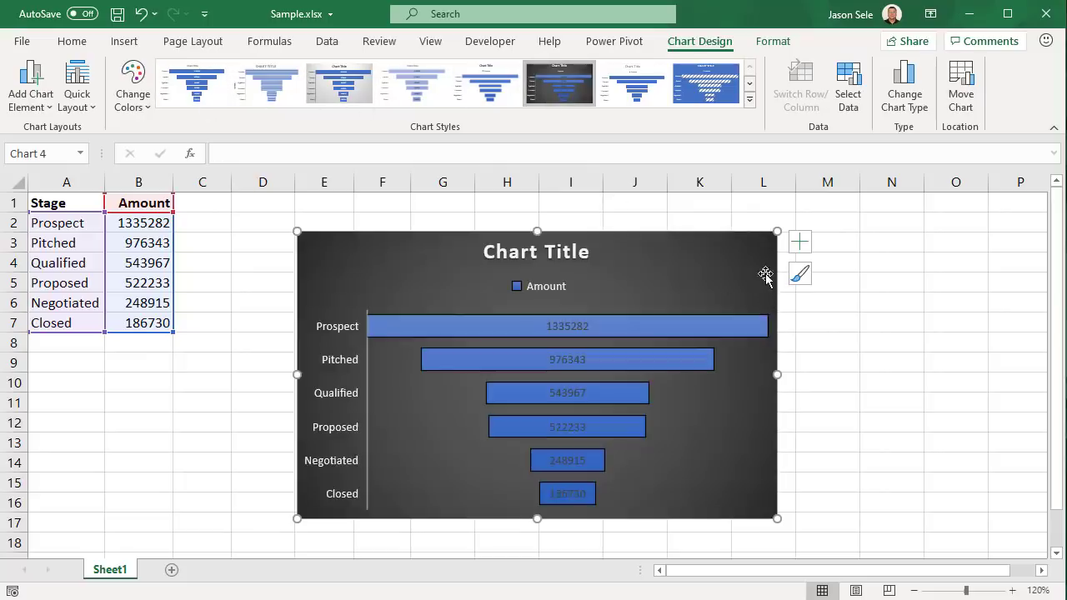
mouse_move(588, 420)
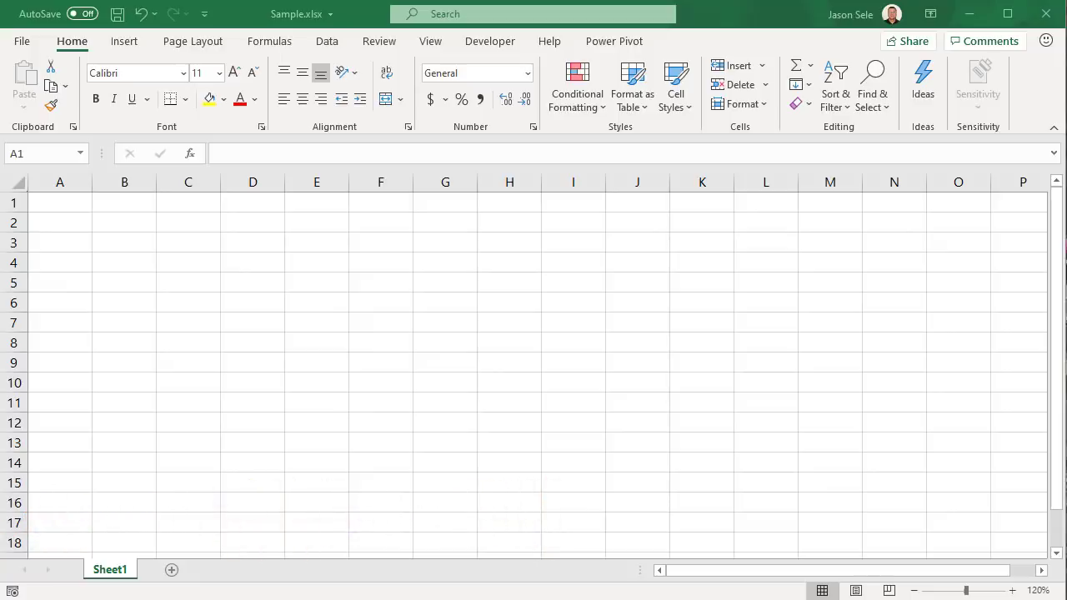
click(127, 44)
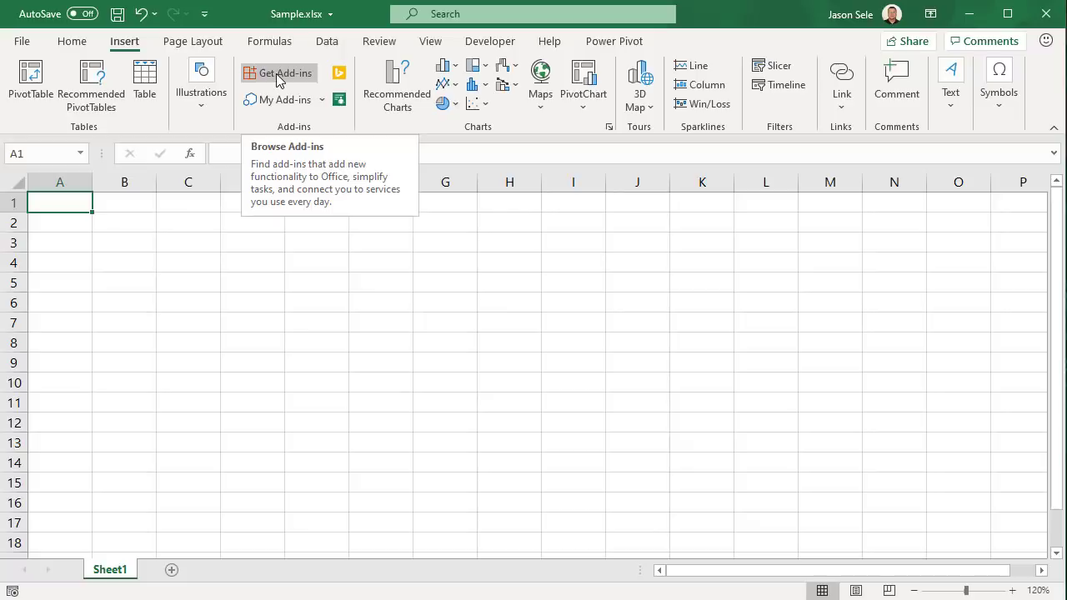
click(26, 49)
click(50, 572)
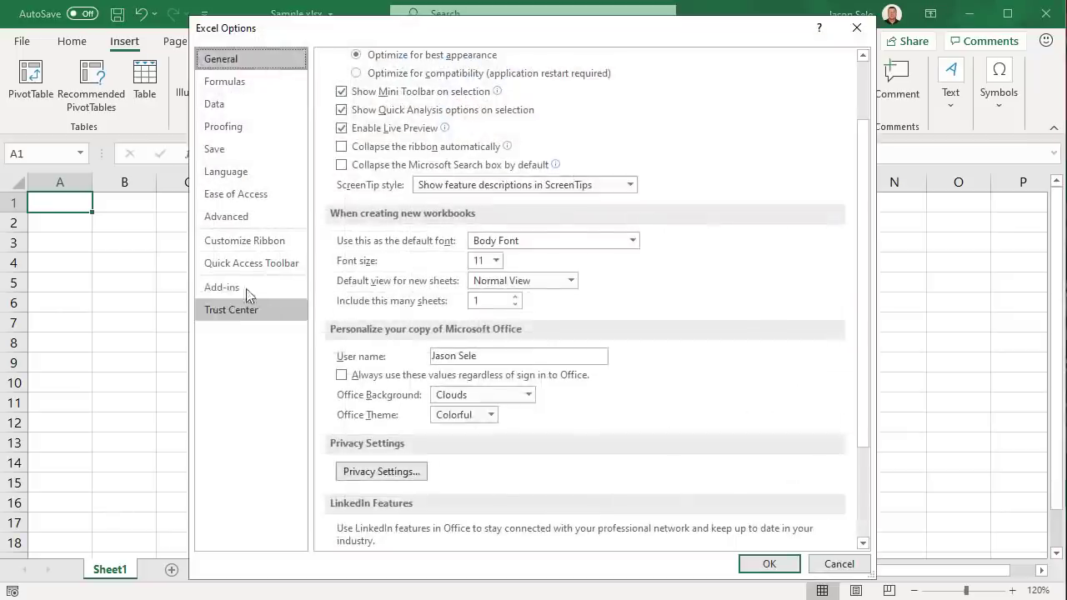
click(222, 287)
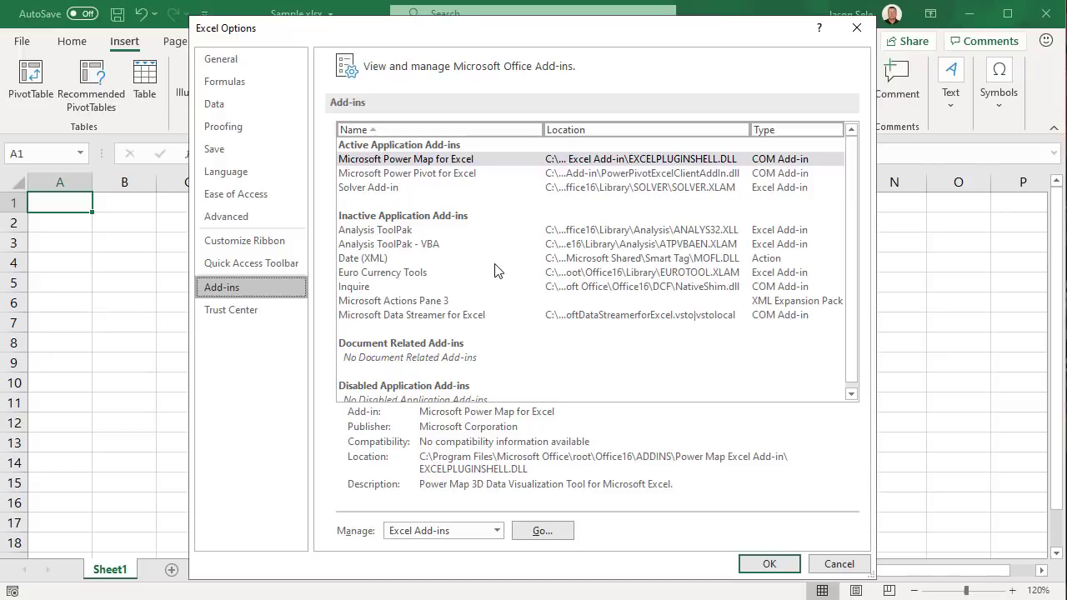
click(836, 563)
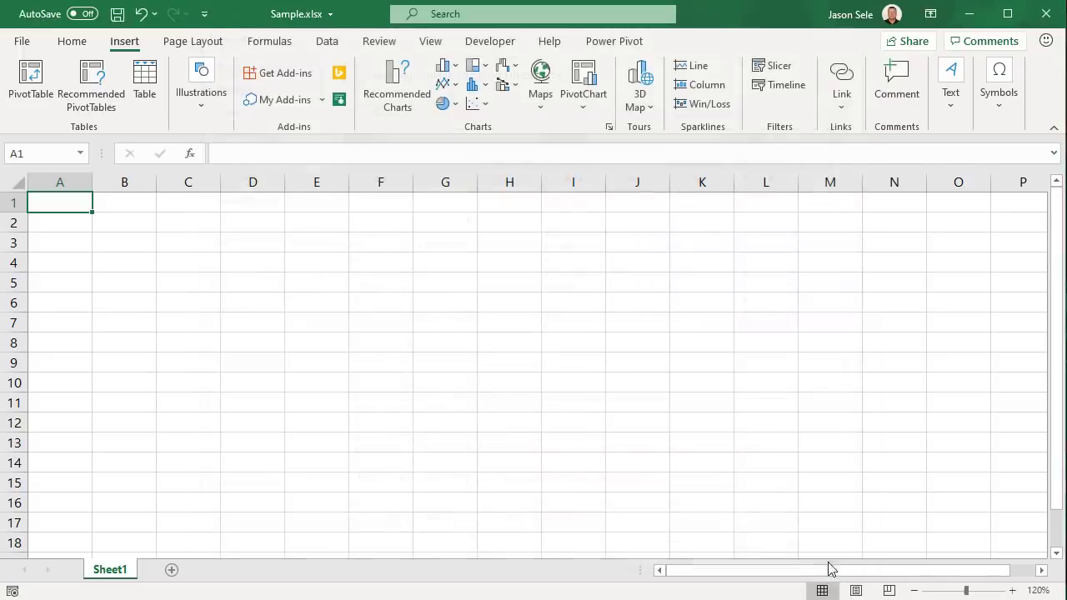
Add Solver from the Data Analytics add-ins, accepting its terms and conditions
click(262, 77)
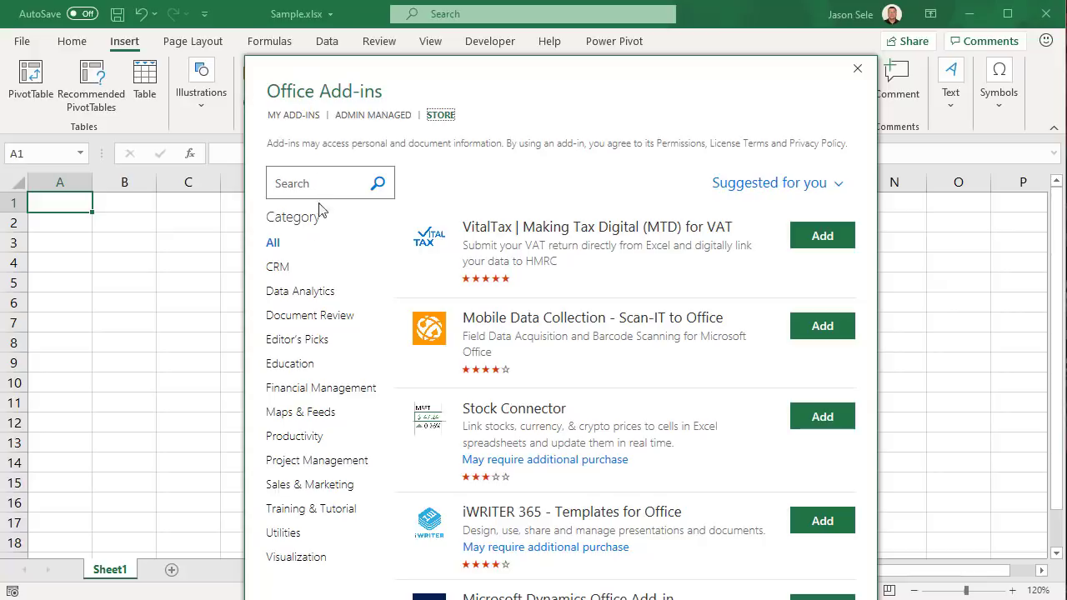
click(300, 300)
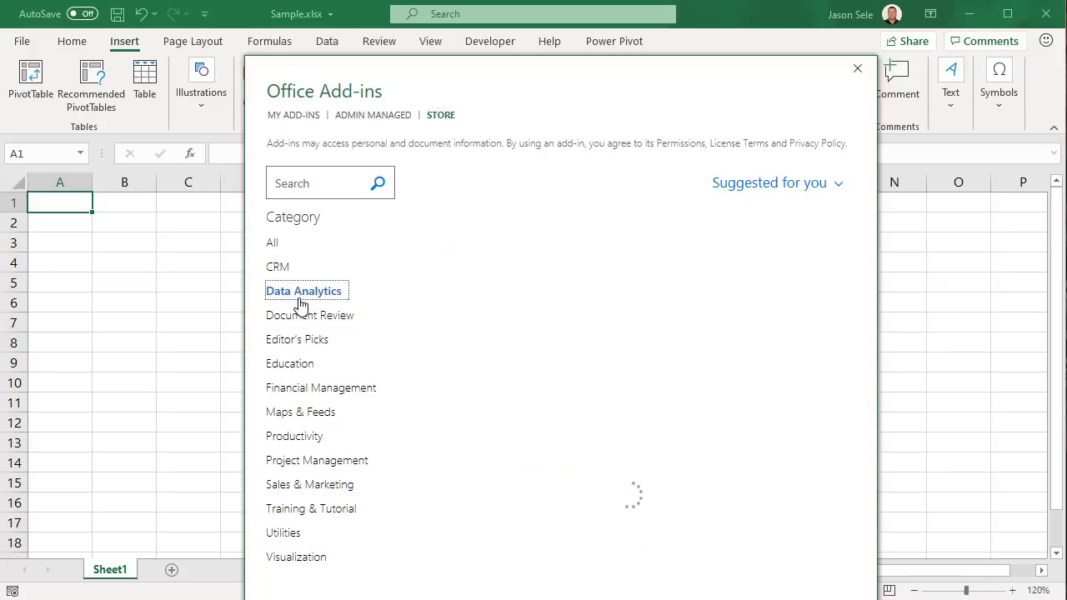
scroll(566, 425, down, 3)
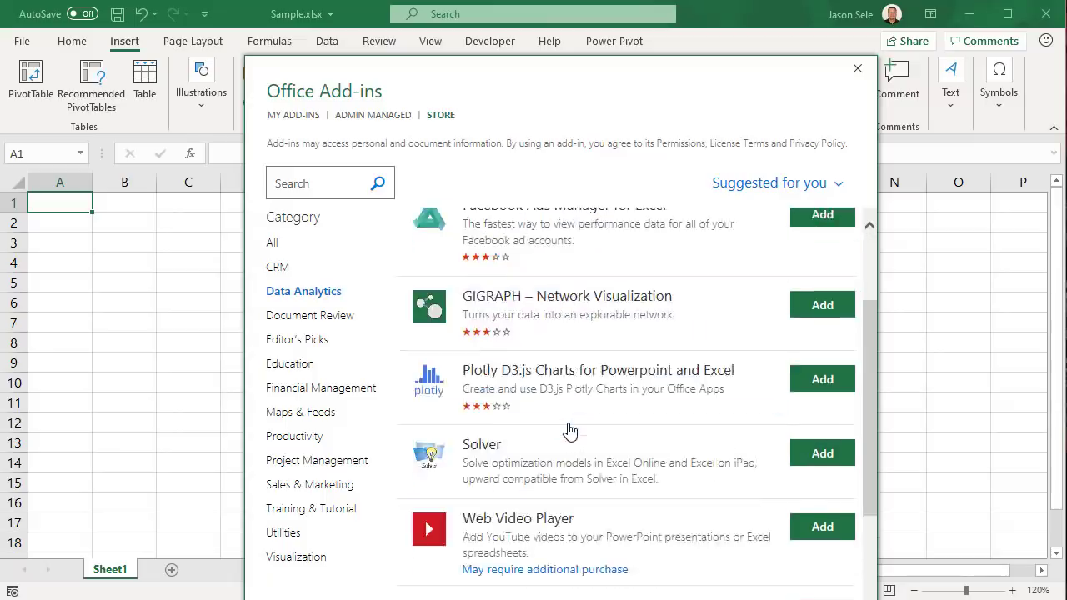
scroll(569, 430, down, 1)
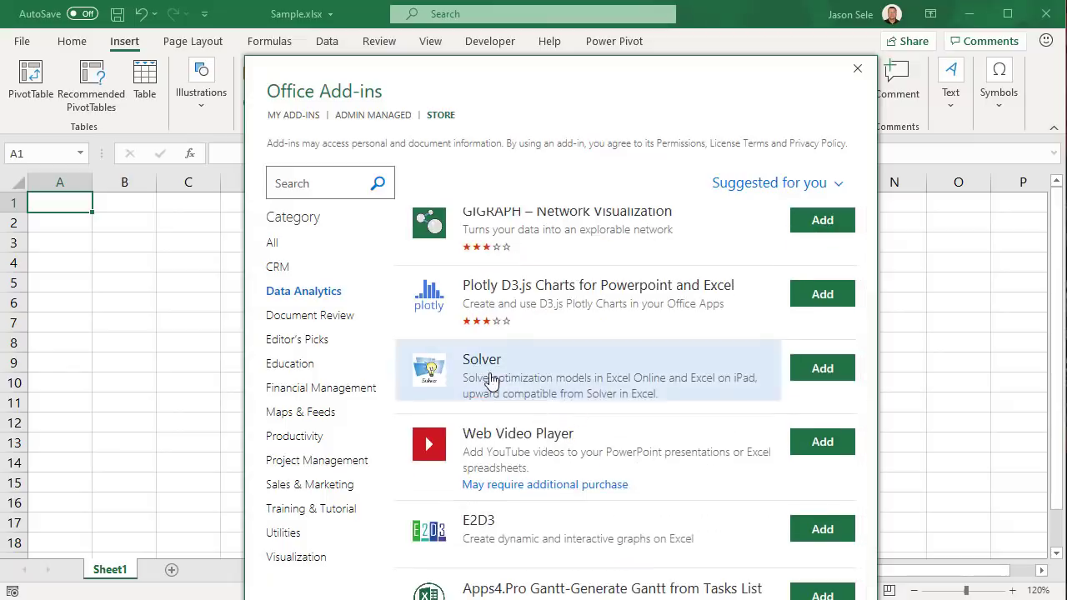
click(812, 375)
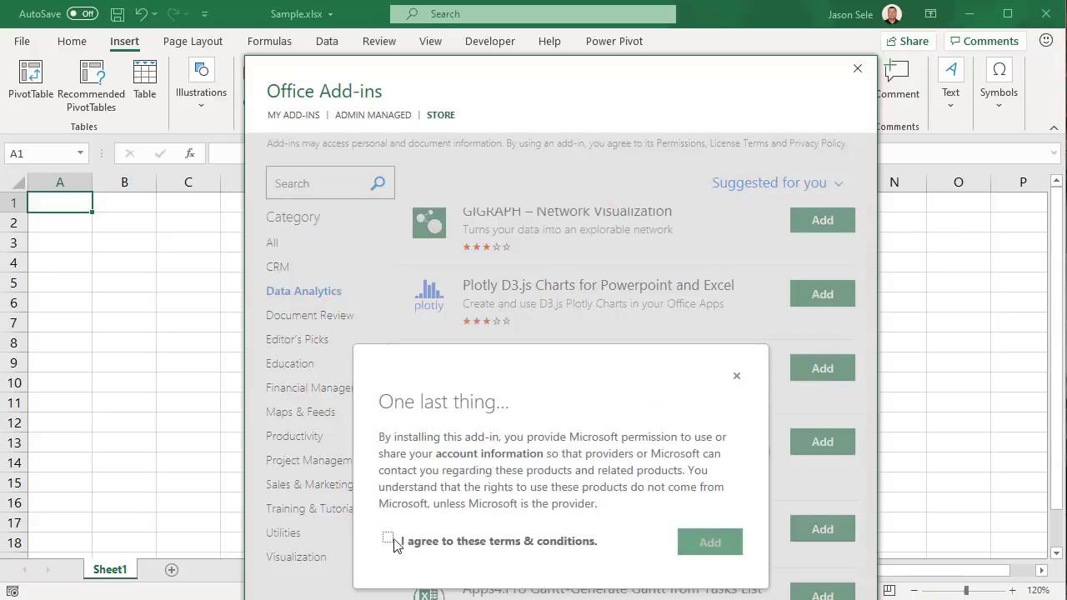
click(388, 540)
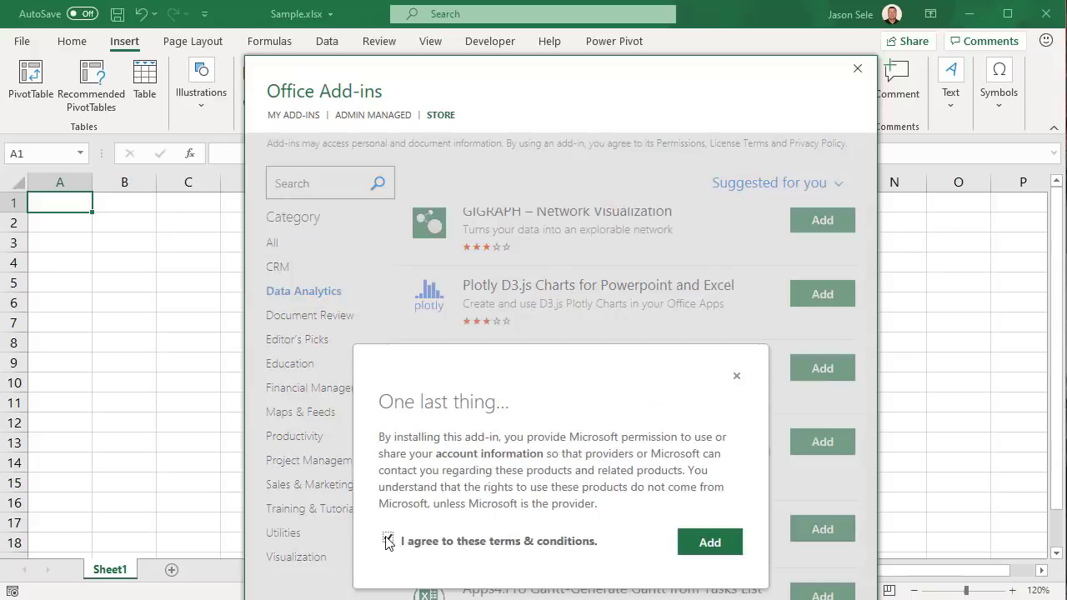
click(697, 551)
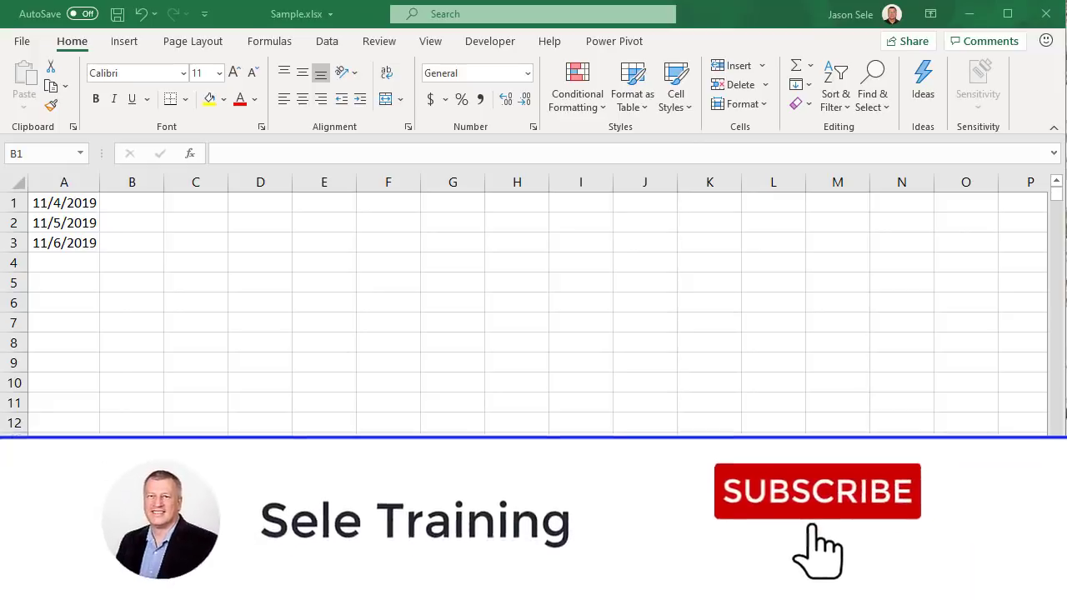
Enter =SWITCH(WEEKDAY(A1),1,"Sunday",2,"Monday",3,"Tuesday","No Match") in B1
click(116, 204)
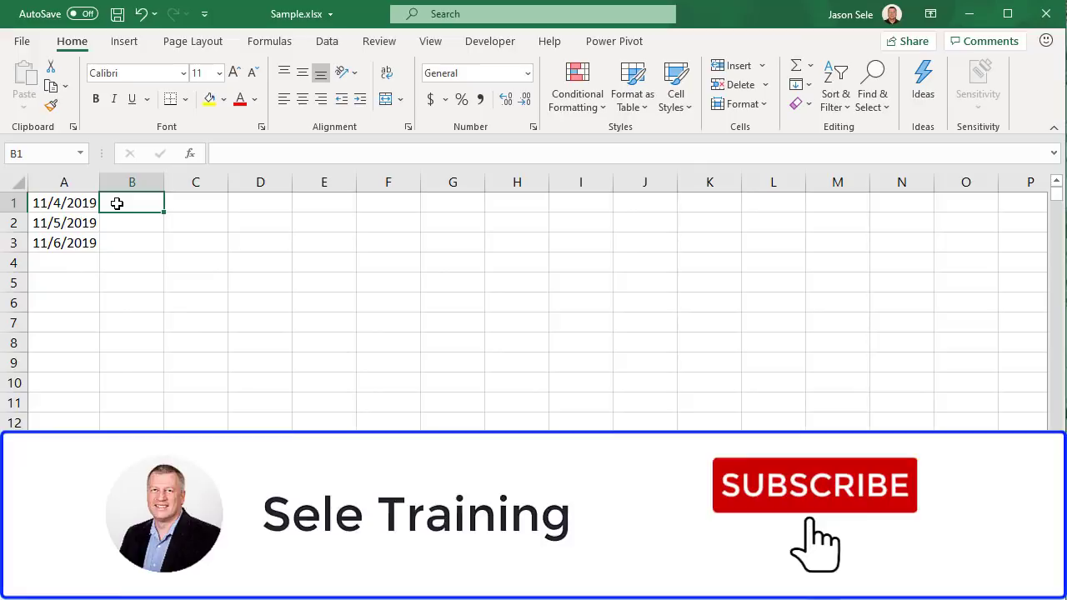
text(=S)
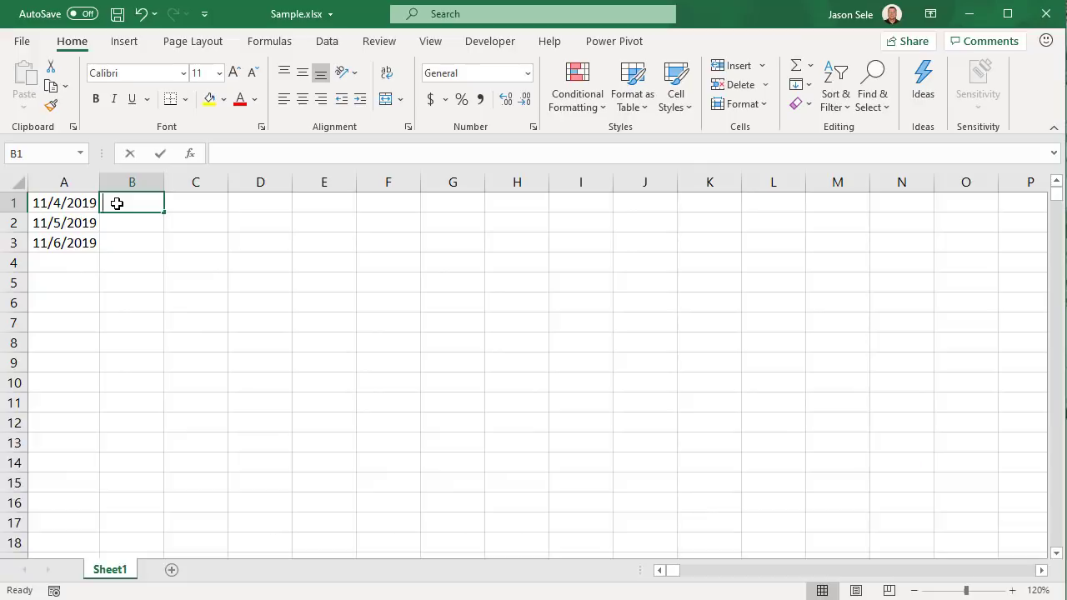
text(CH()
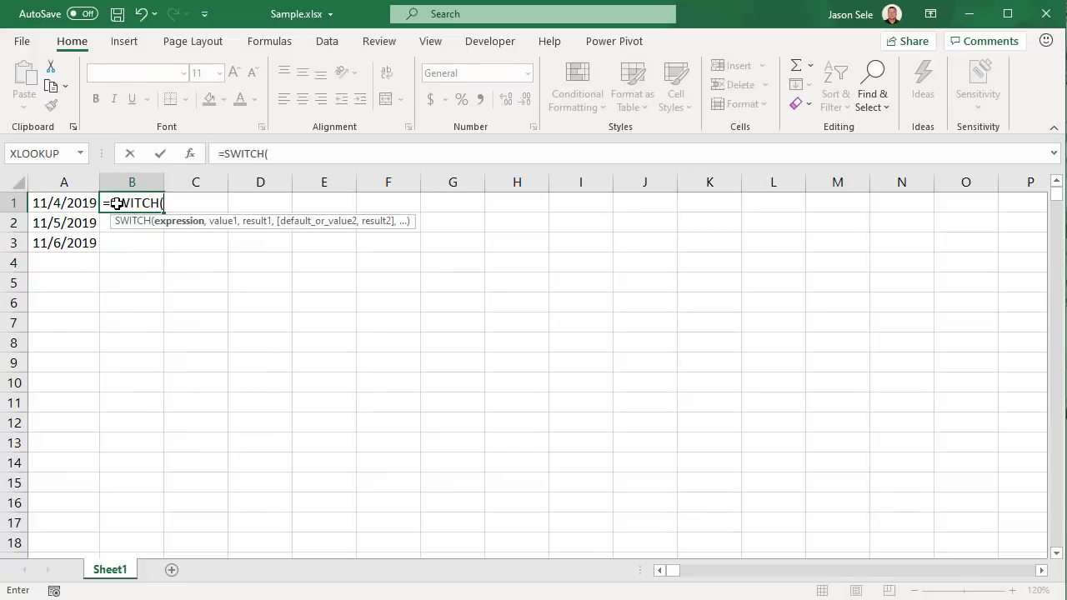
text(WEEK)
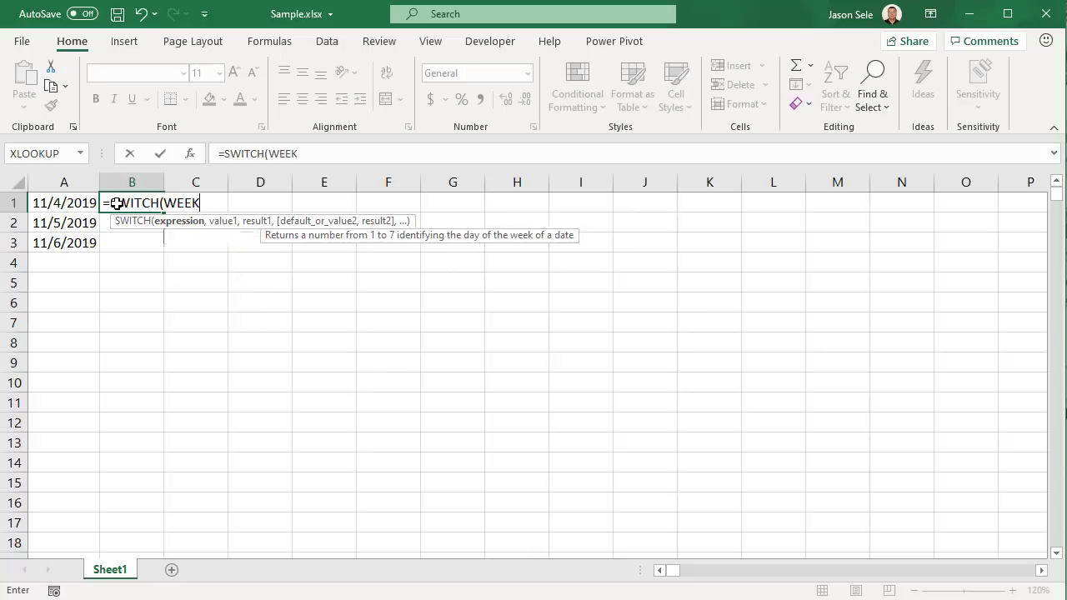
text(DAY()
click(60, 205)
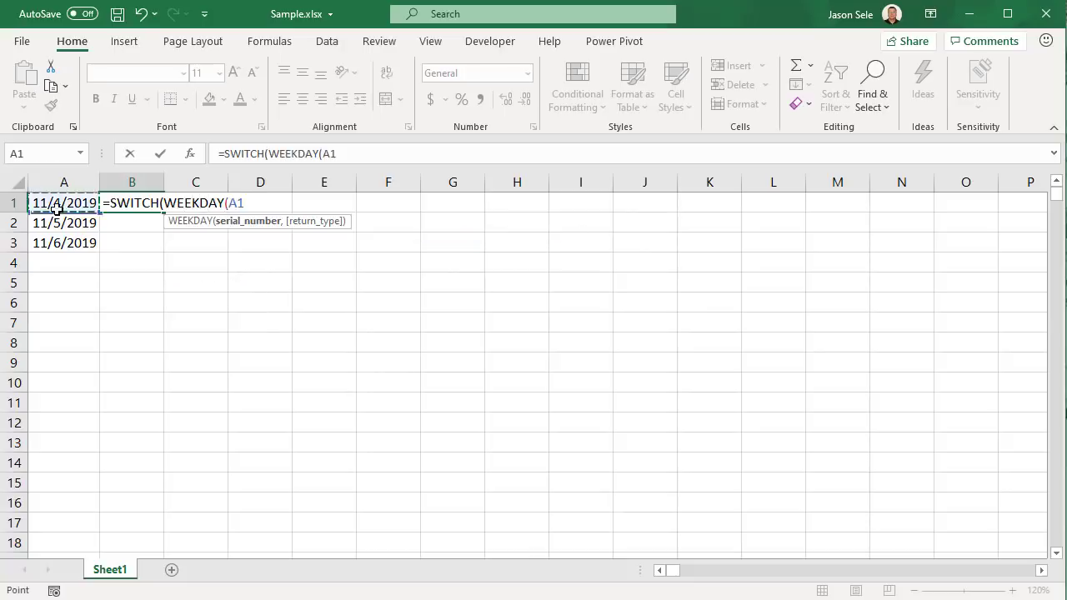
text())
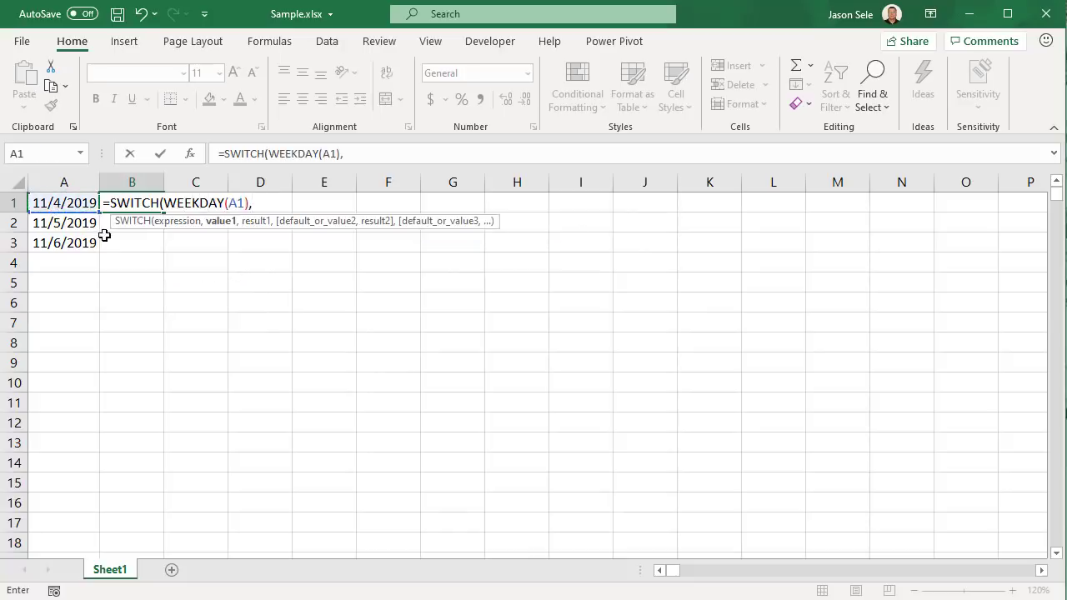
text(,1,"S)
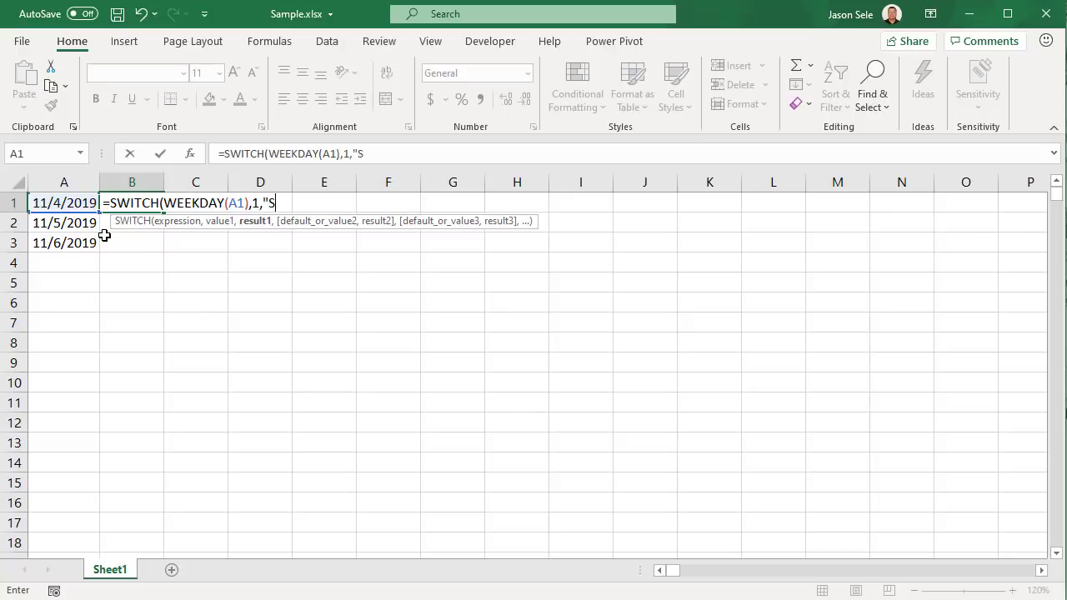
text(unday",)
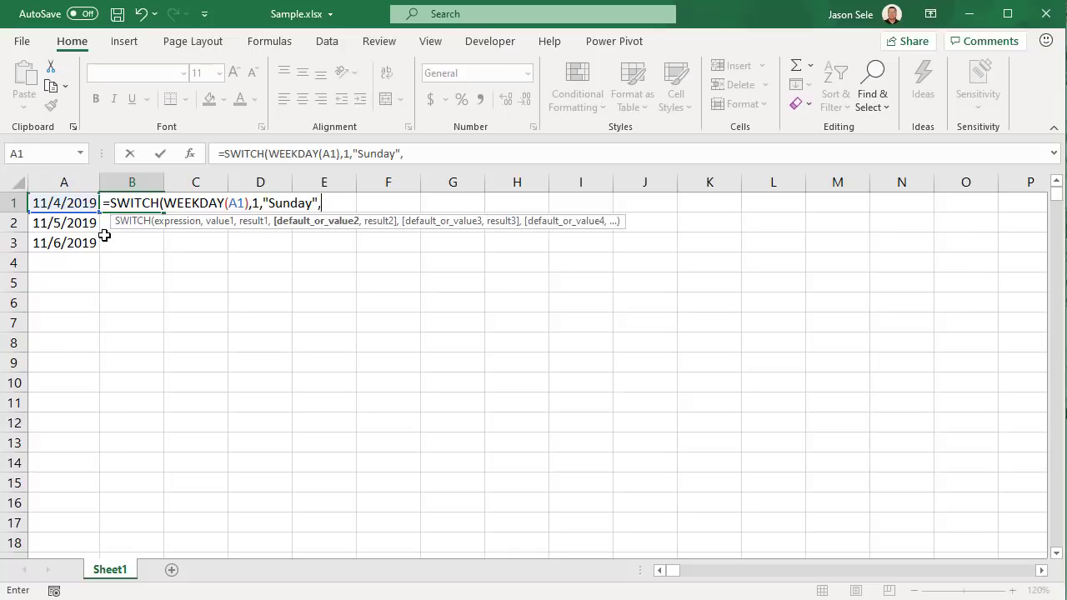
text(2)
text(,")
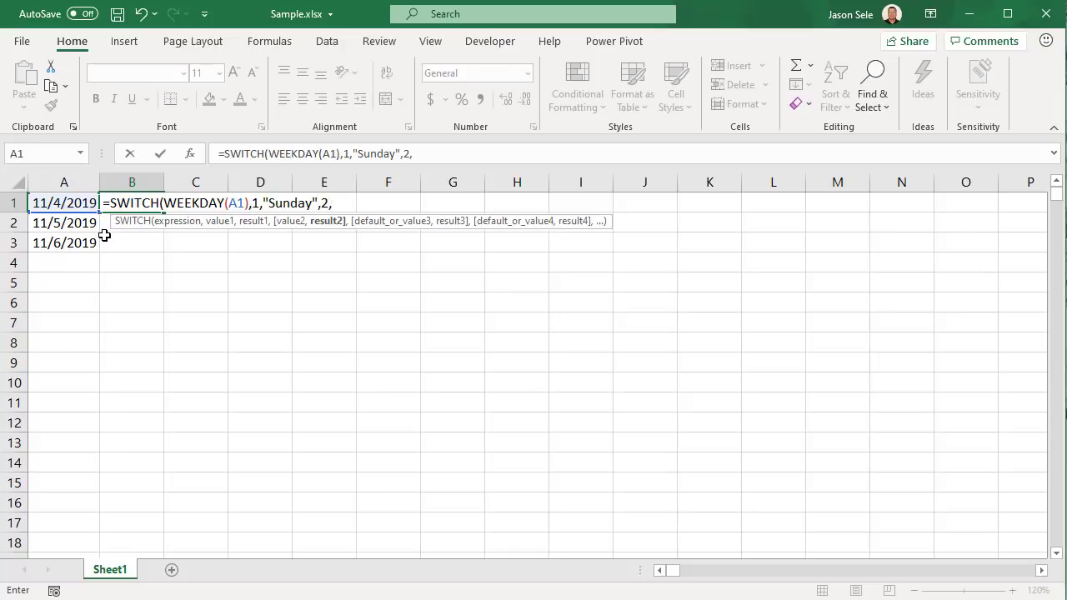
text(Monday)
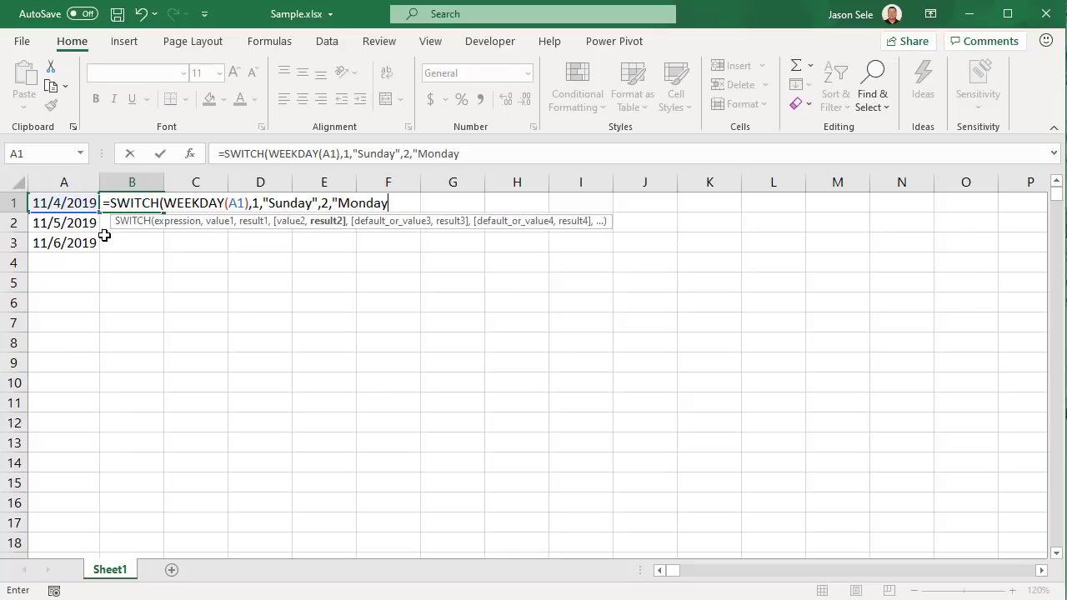
text(",3,"T)
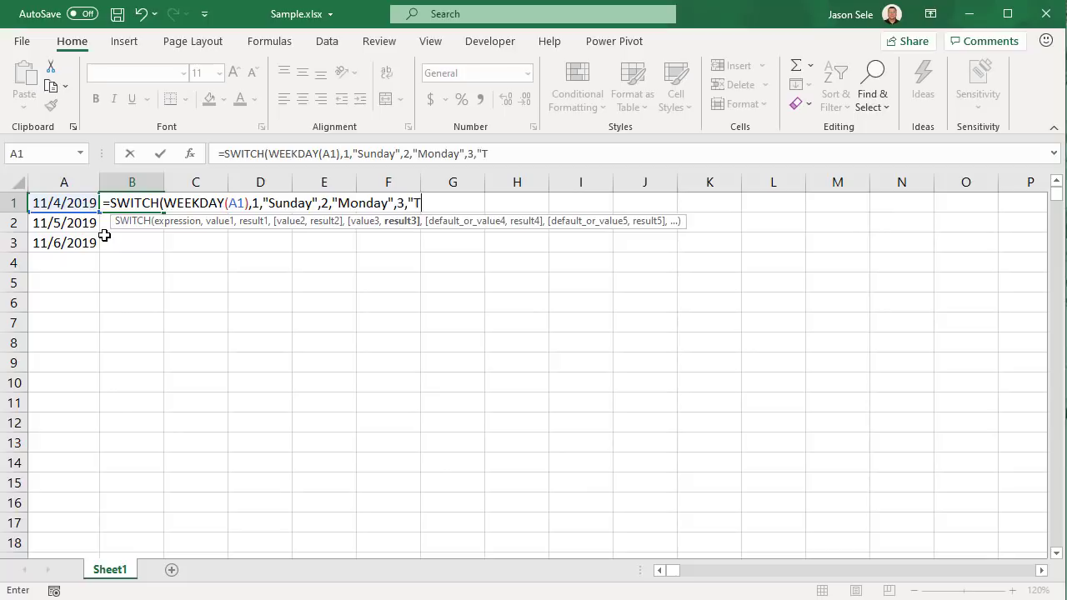
text(uesday",)
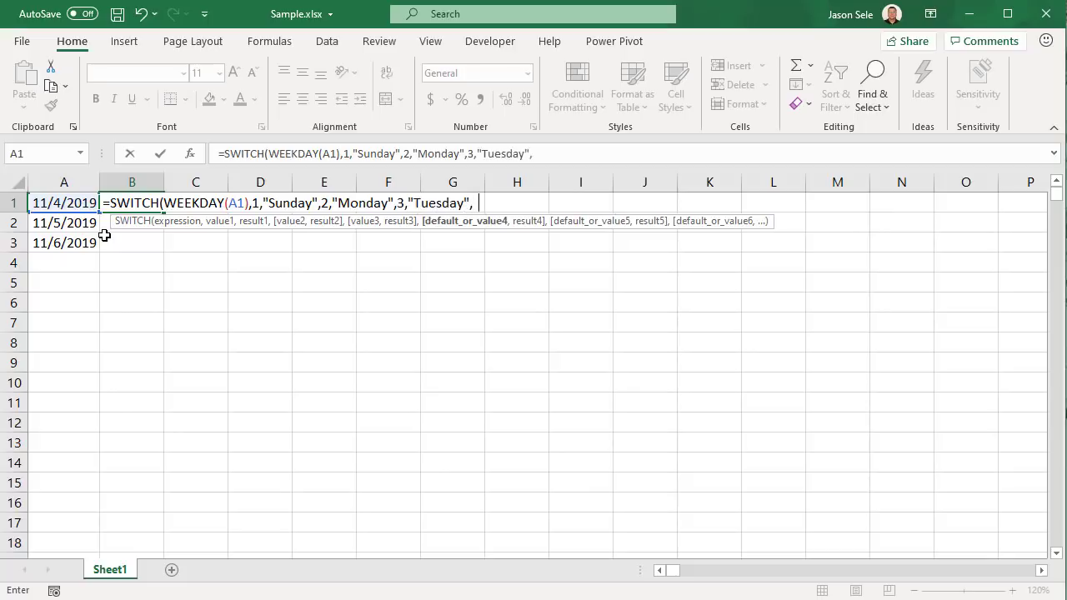
text("No Match"))
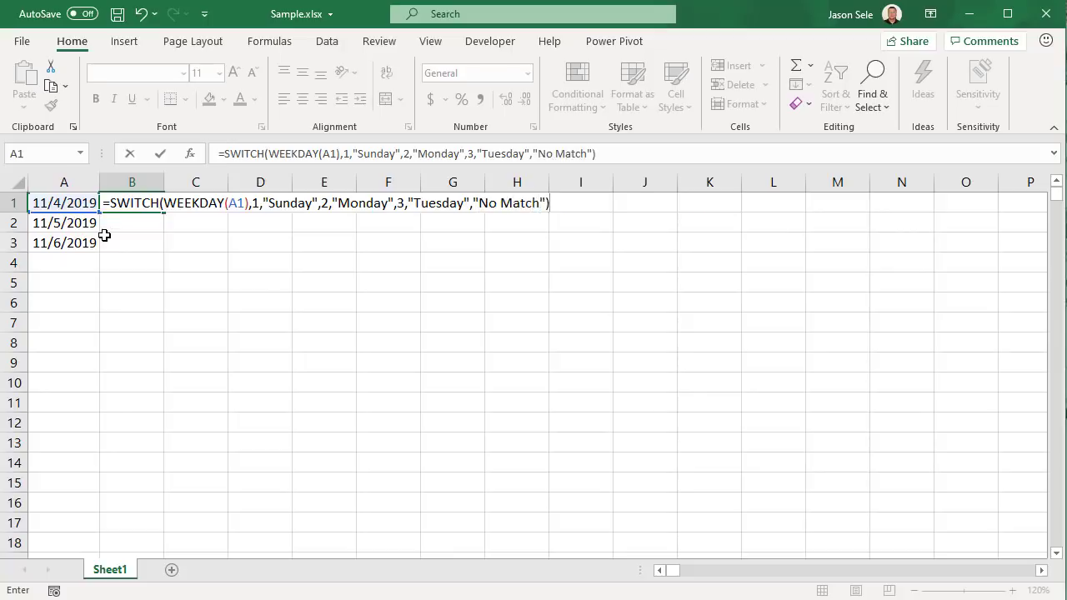
key(Return)
Fill the B1 formula down to B3 and check B3 refers to A3
click(157, 202)
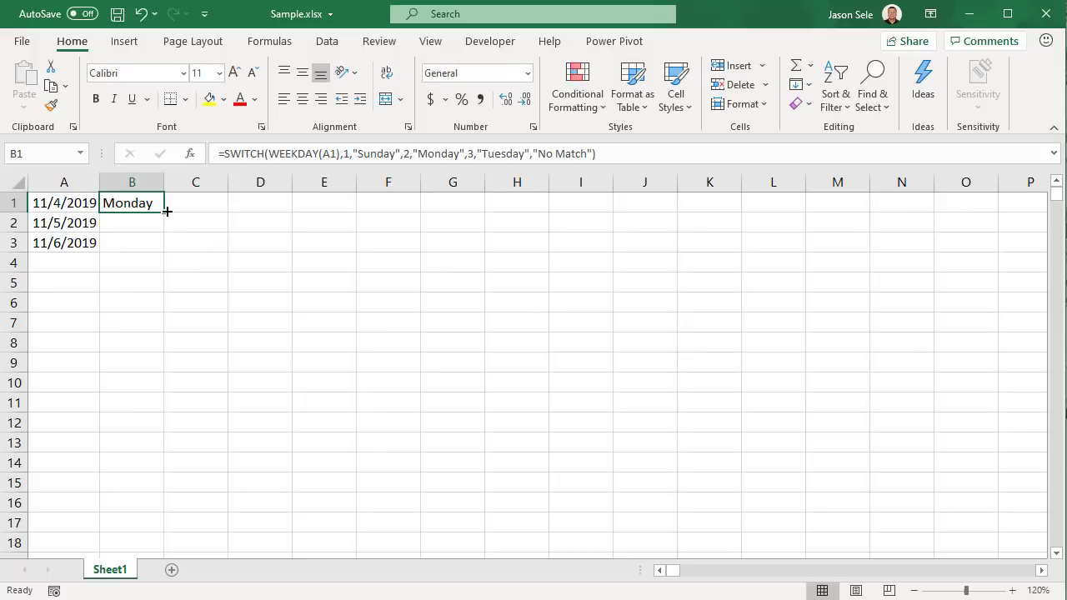
drag(167, 212, 164, 252)
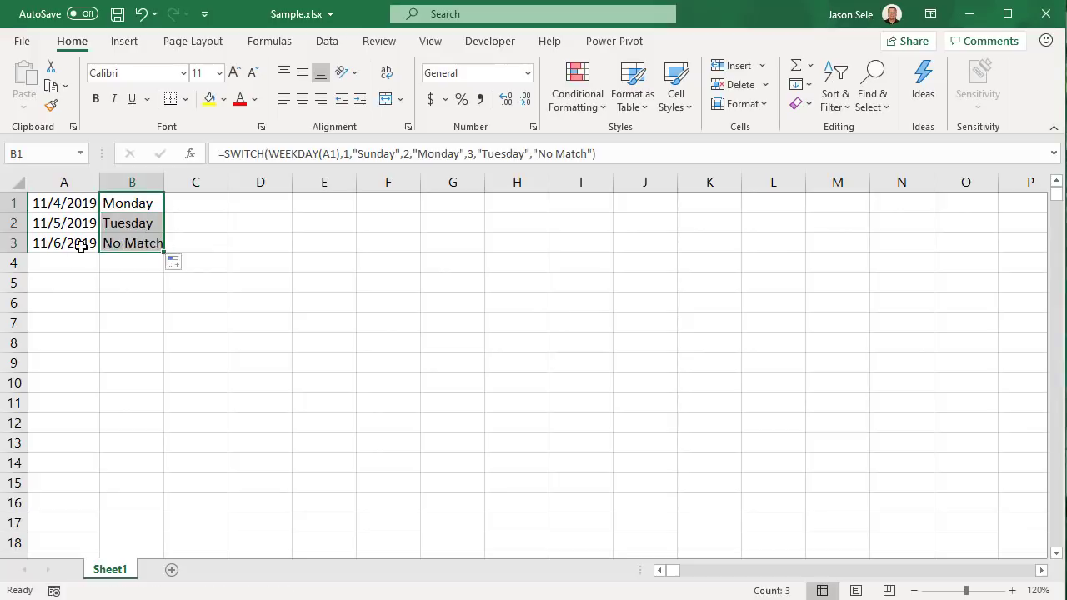
click(130, 246)
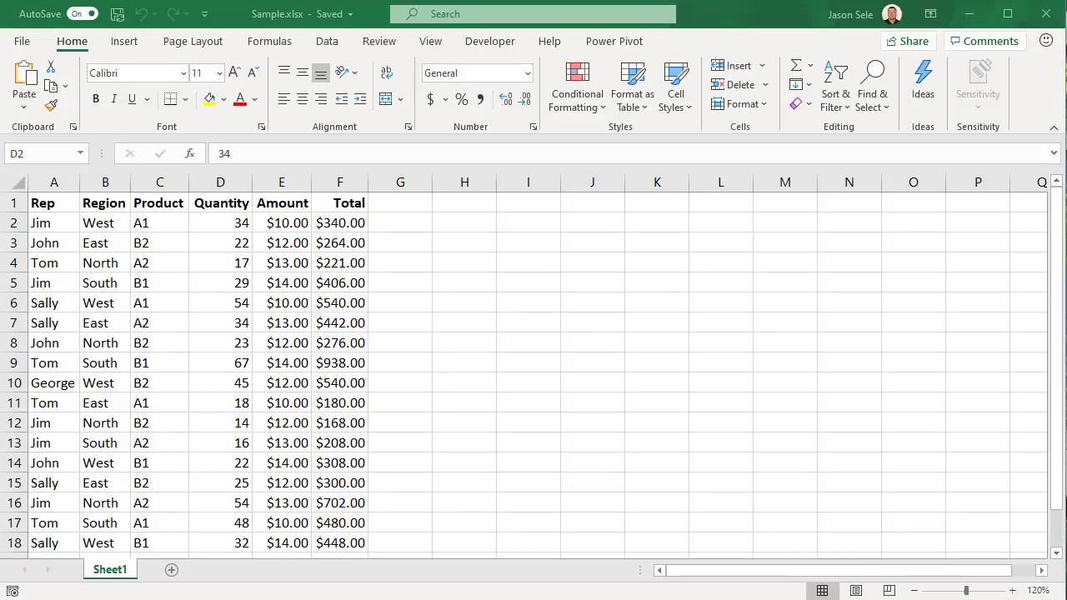
Select D2, share the workbook with a recipient's e-mail, and copy an edit link
click(227, 225)
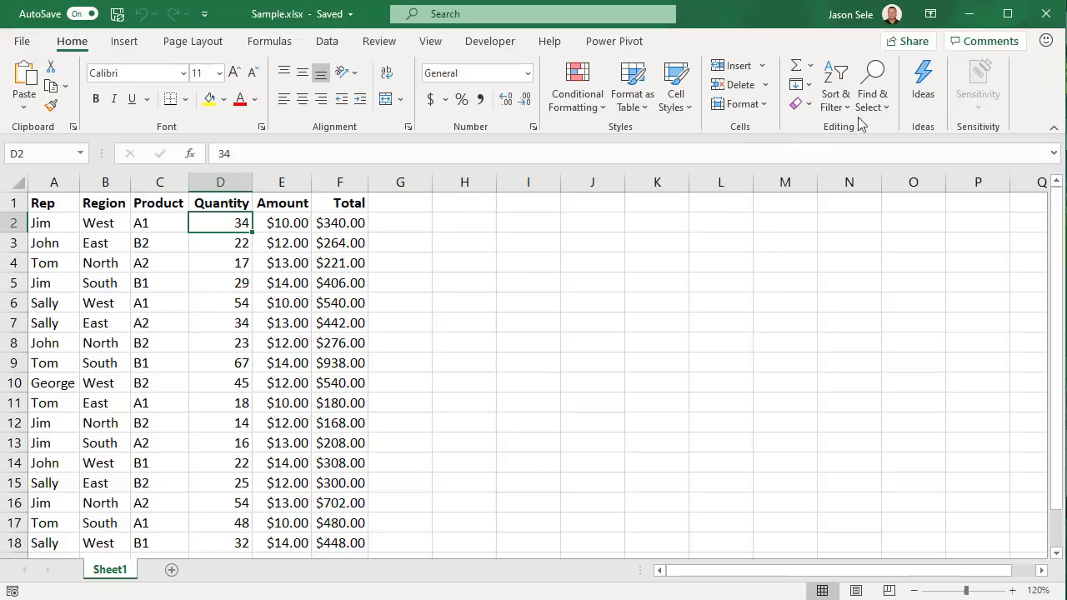
click(914, 40)
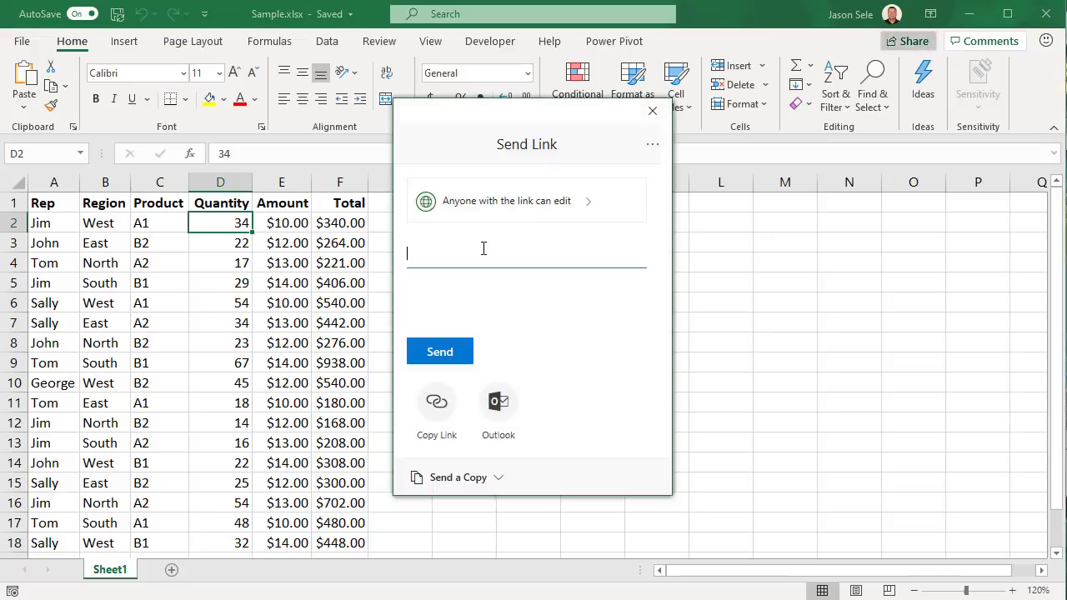
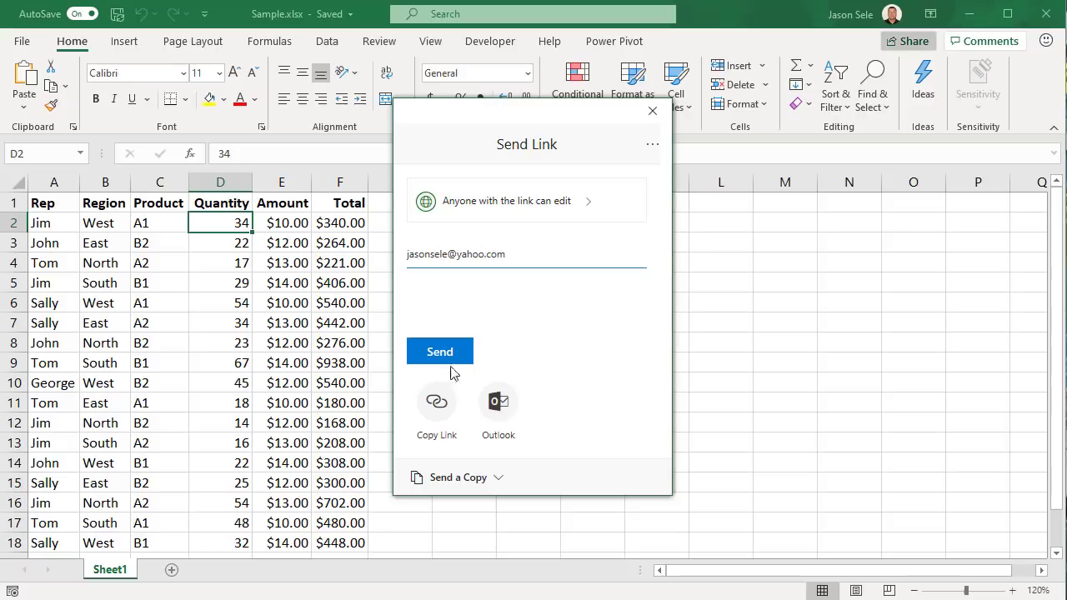
click(437, 408)
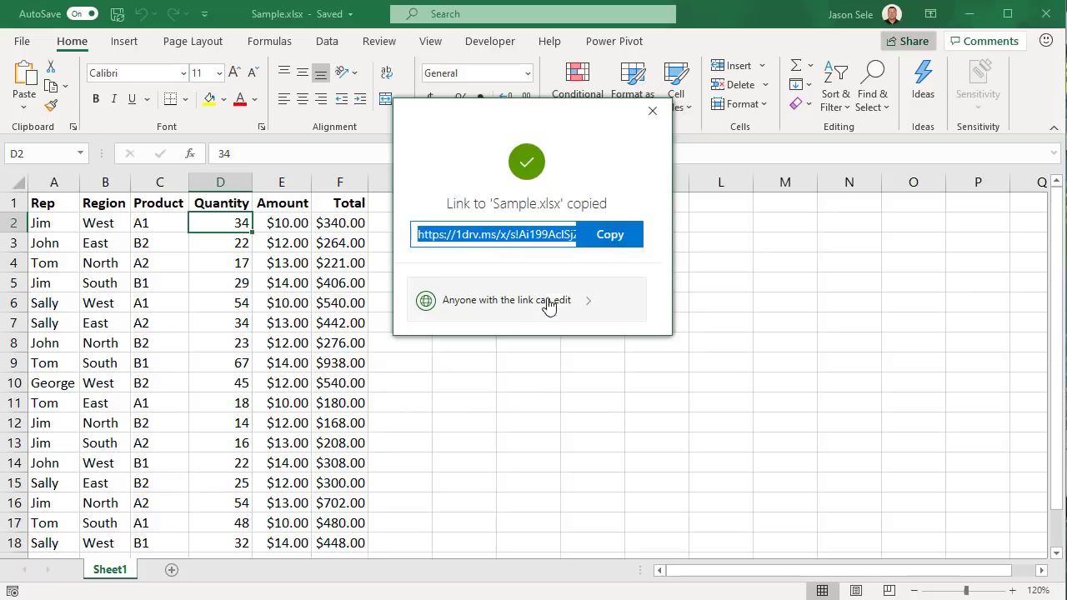
Keep 'Anyone with the link can edit' with editing allowed, apply it, and close sharing
click(586, 309)
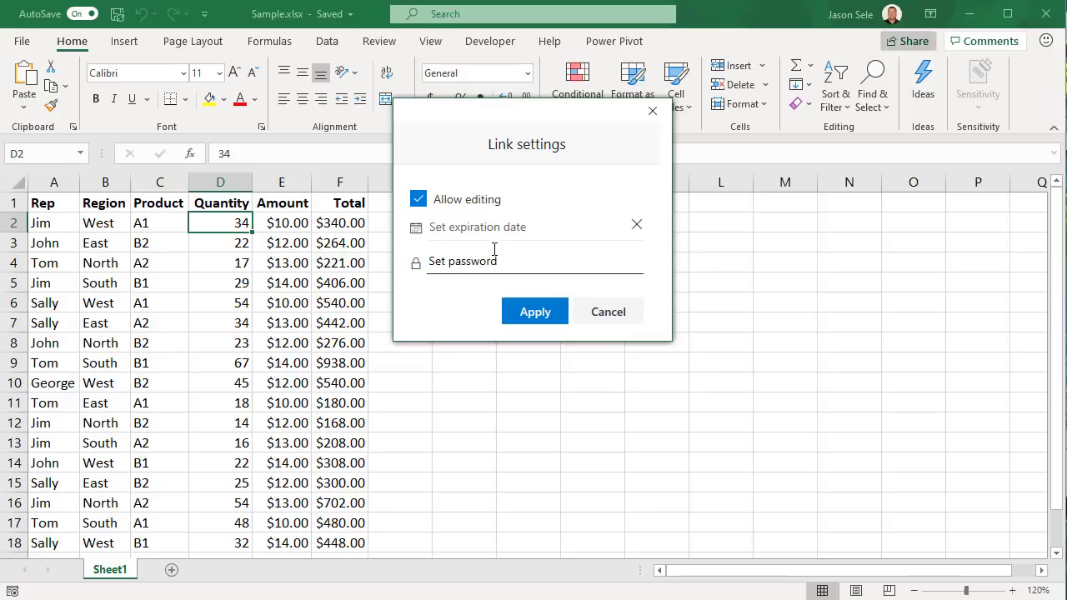
click(419, 201)
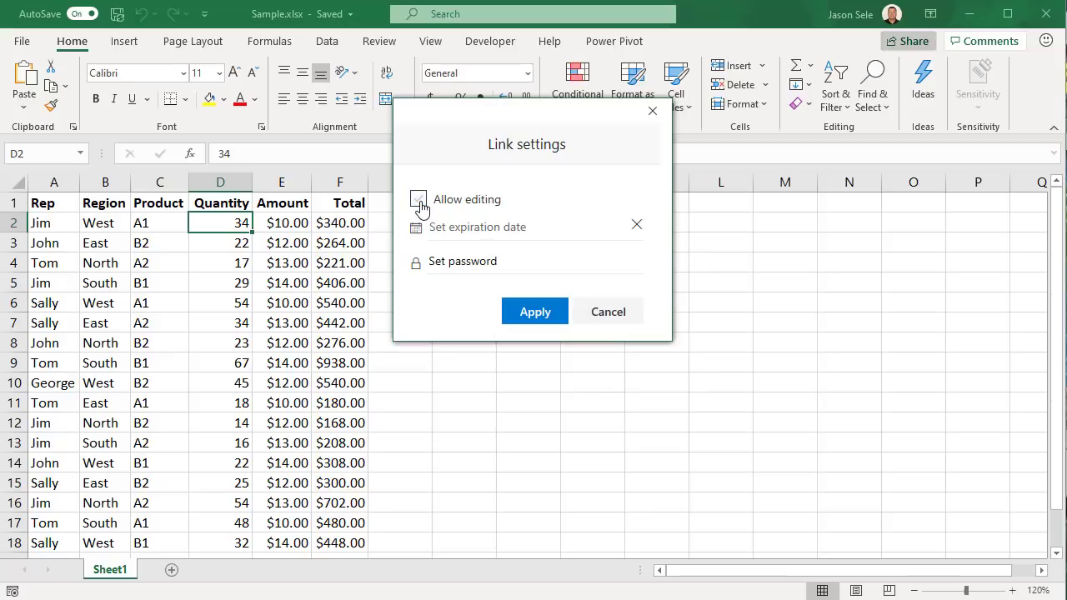
click(420, 201)
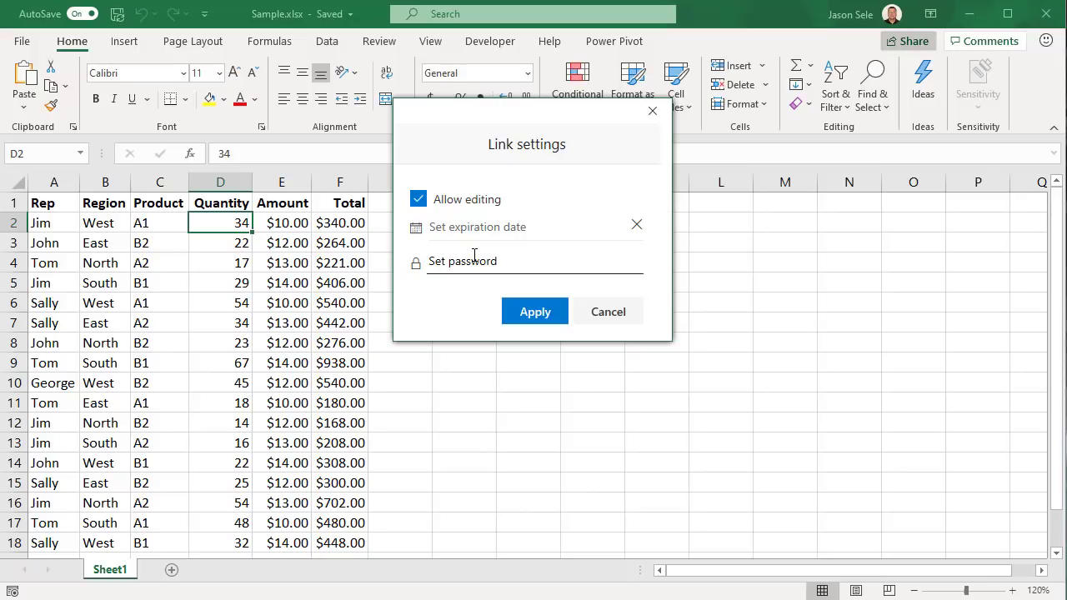
click(535, 312)
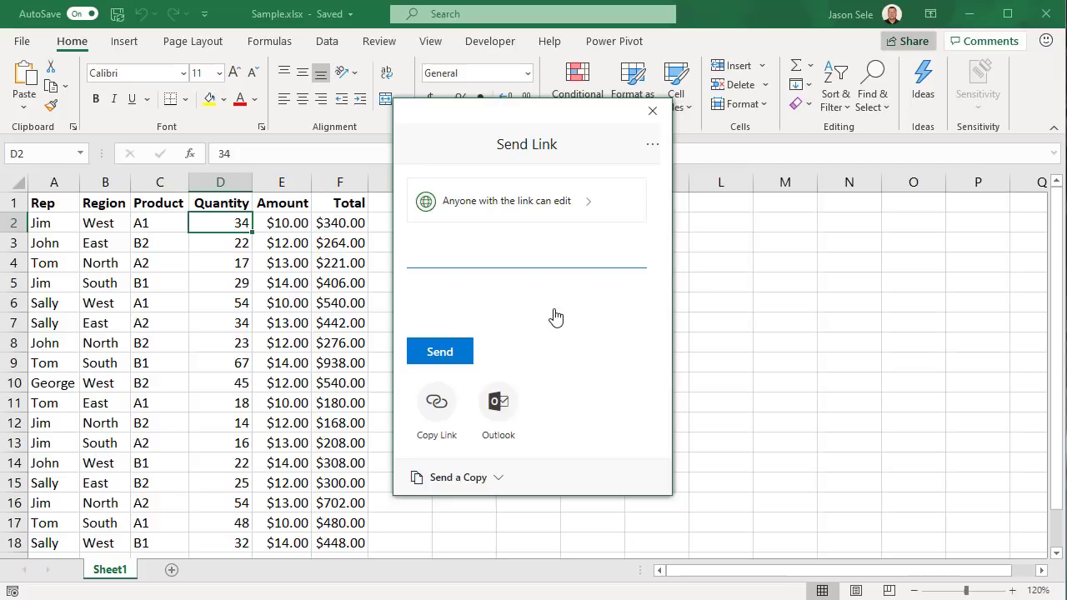
click(653, 111)
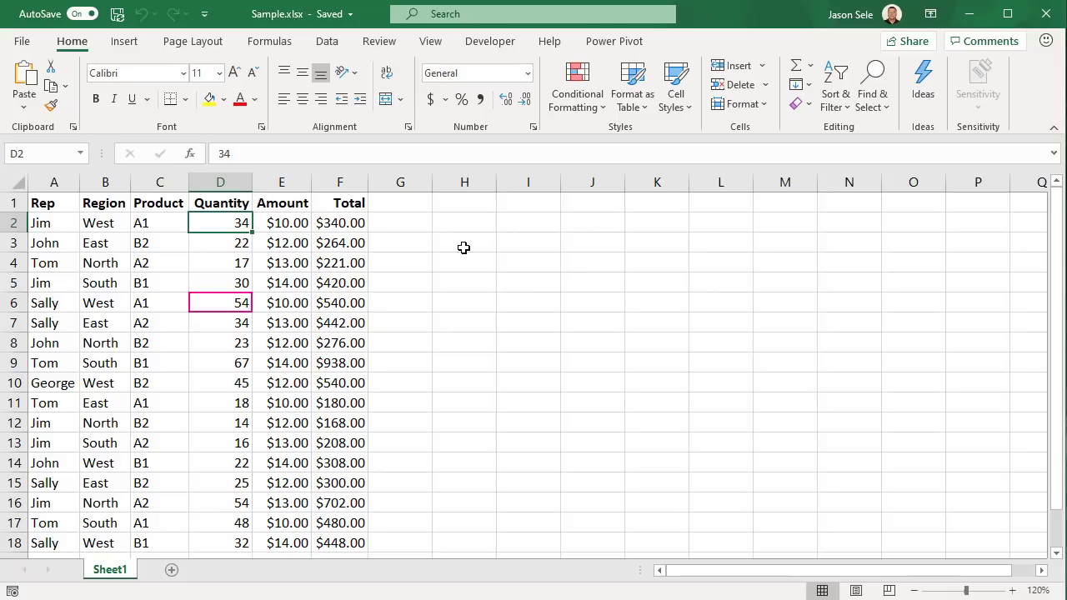
Watch the co-author set D5 to 30 (Total $420.00), then view Book1's state populations
mouse_move(240, 307)
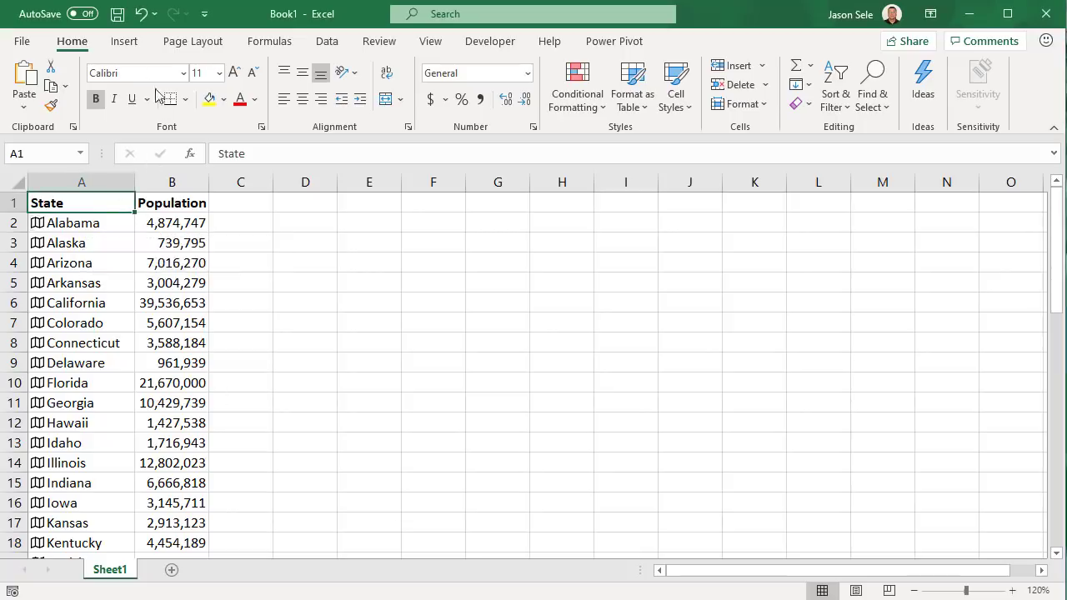
Open 3D Maps on the state data and set column Height to Population
click(125, 41)
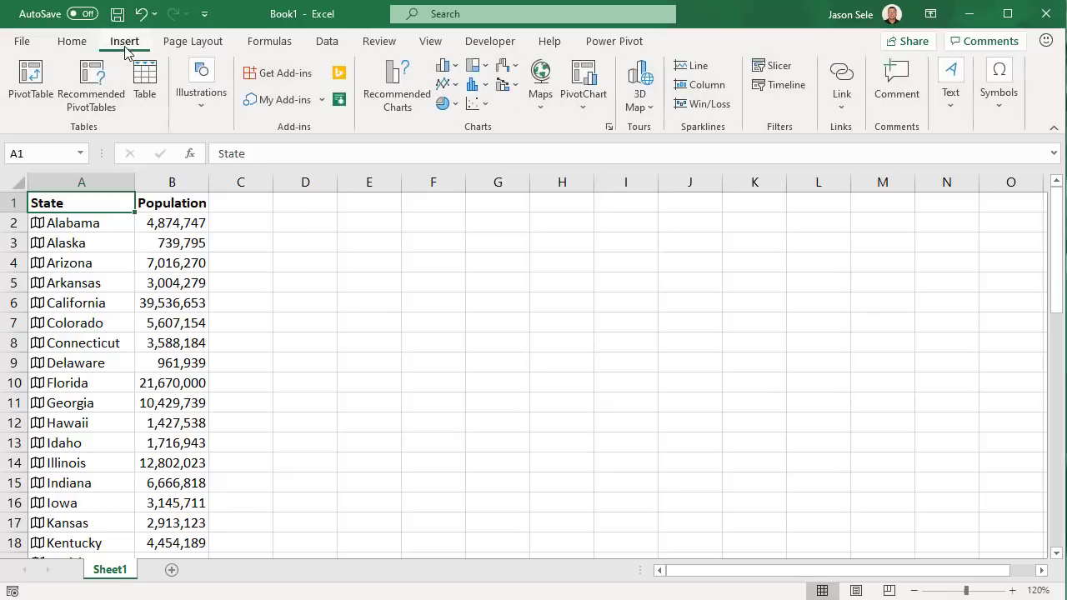
click(643, 110)
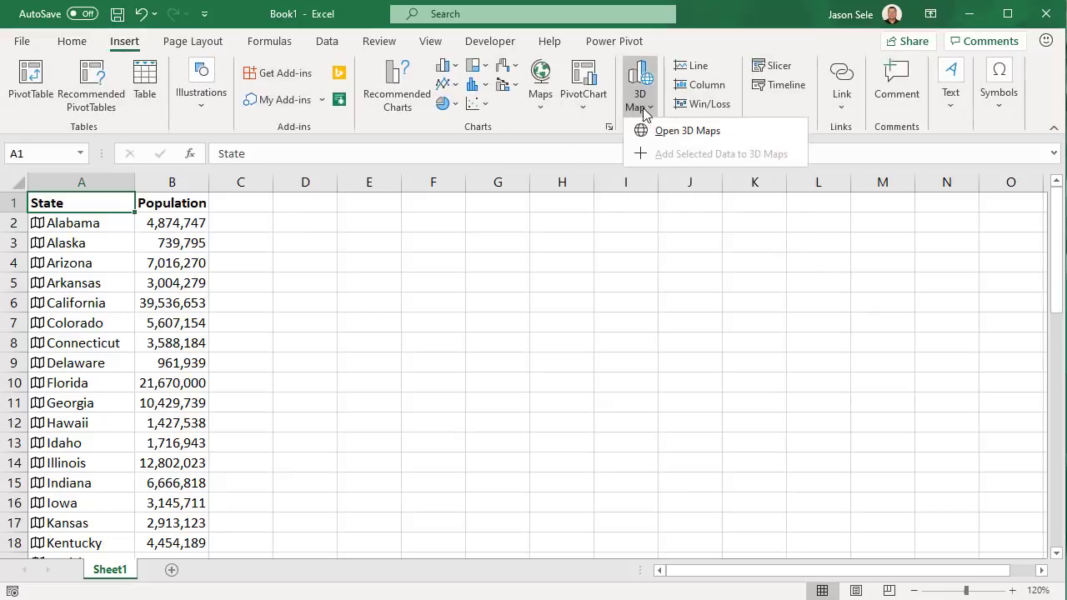
click(681, 131)
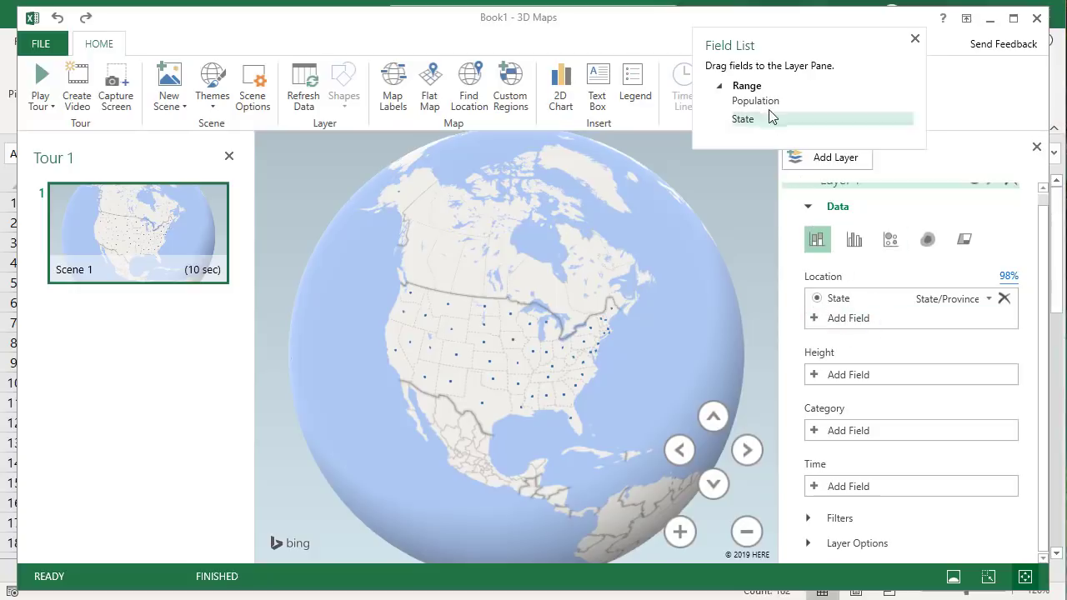
drag(767, 103, 877, 380)
Delete the Layer 1 legend and zoom in on the United States
click(535, 354)
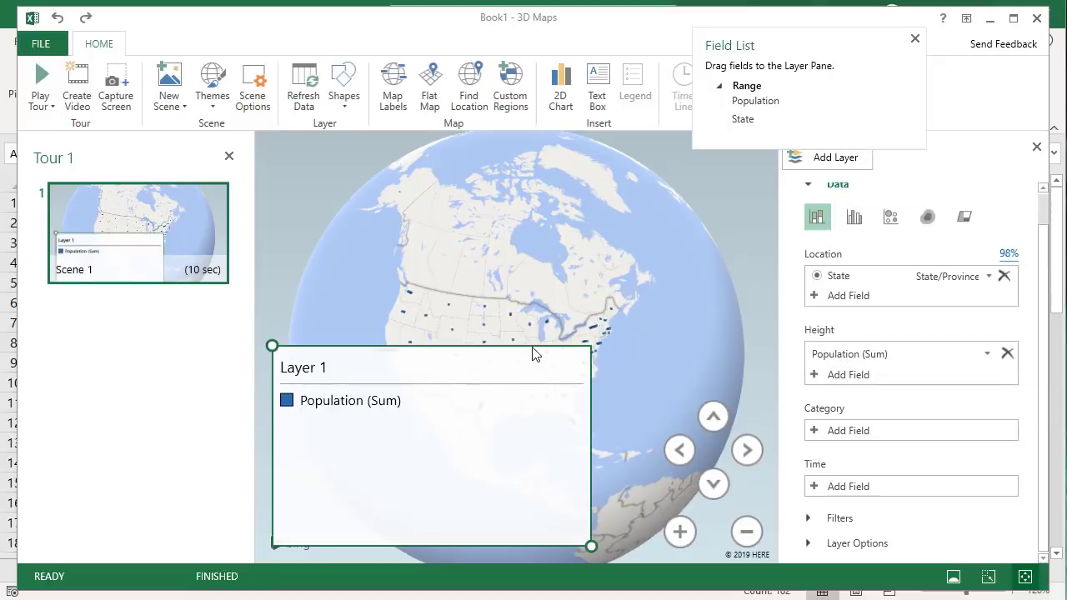
key(Delete)
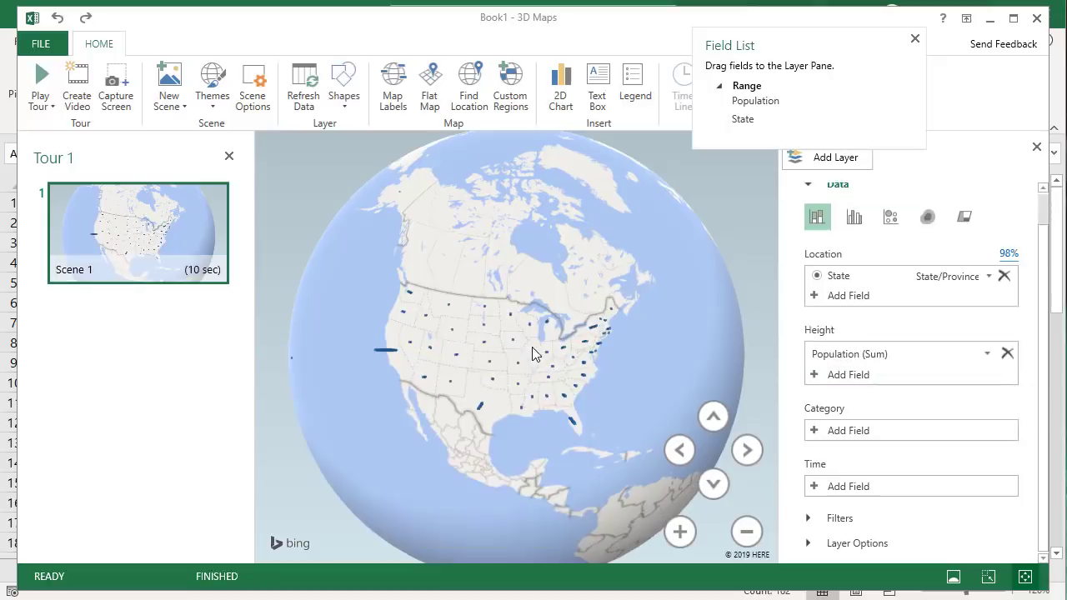
click(680, 532)
click(681, 531)
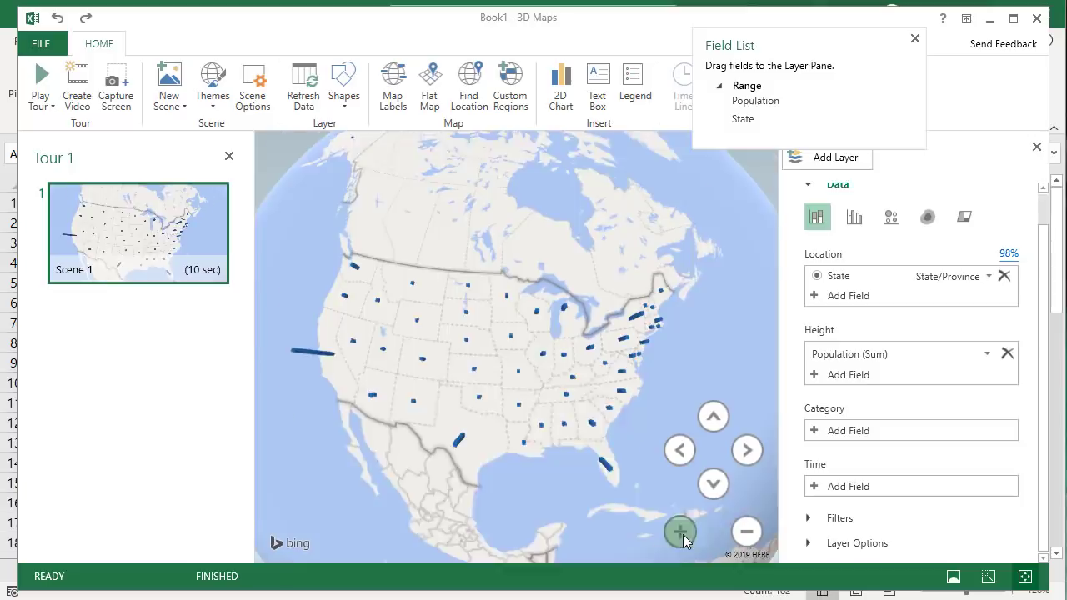
click(680, 532)
scroll(574, 371, up, 1)
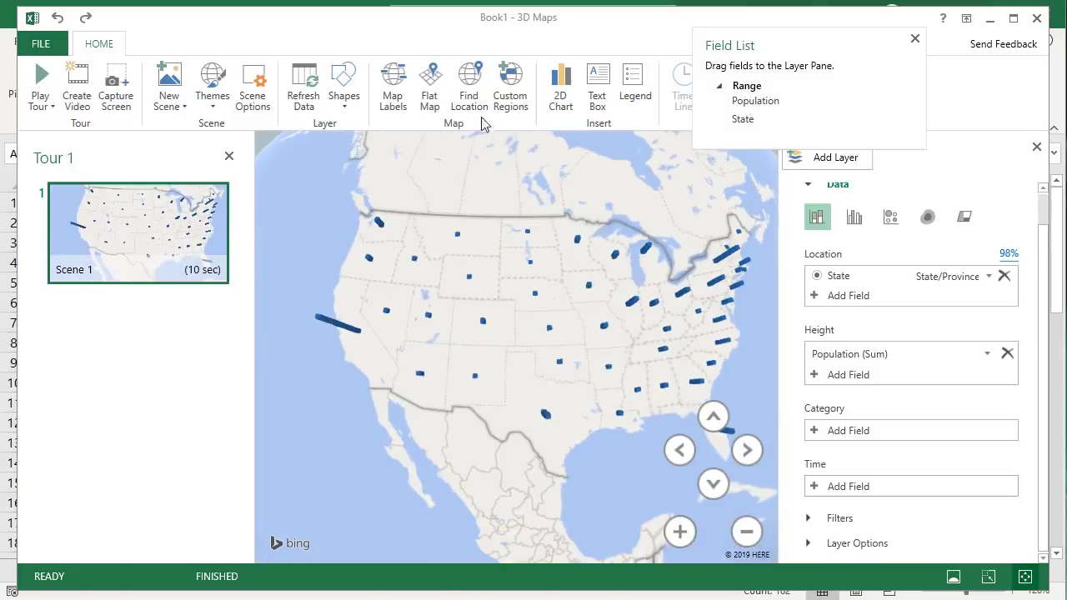
Use Find Location to fly the map to Oregon
click(472, 91)
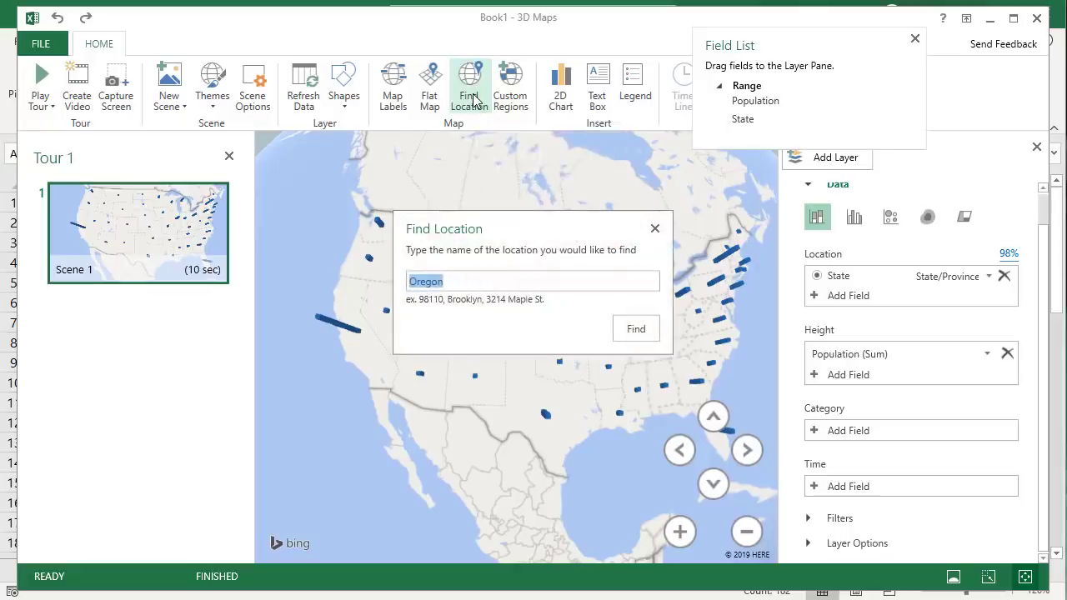
key(Return)
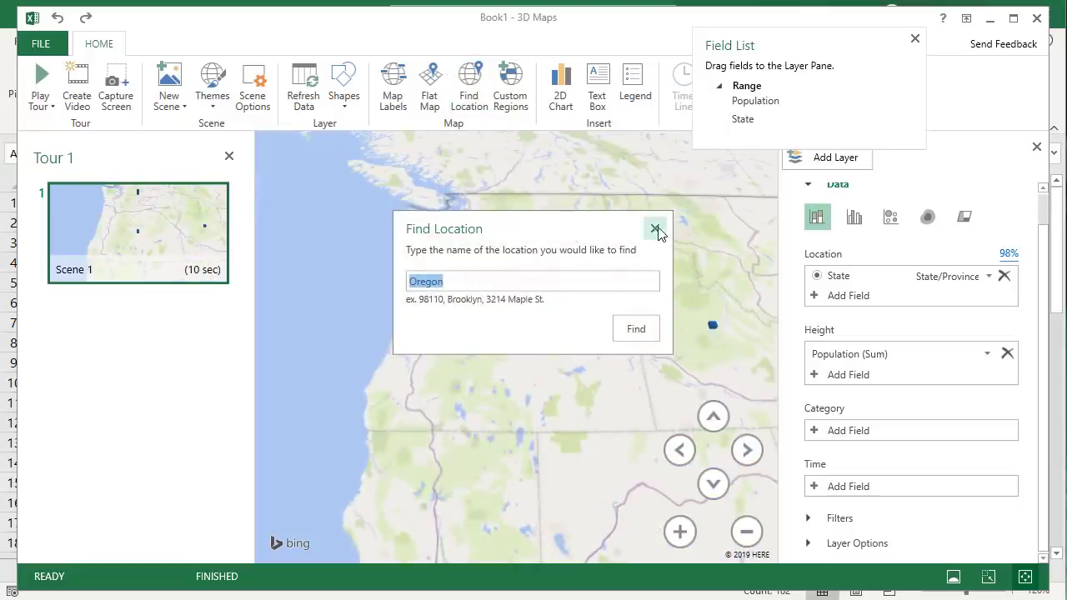
click(655, 228)
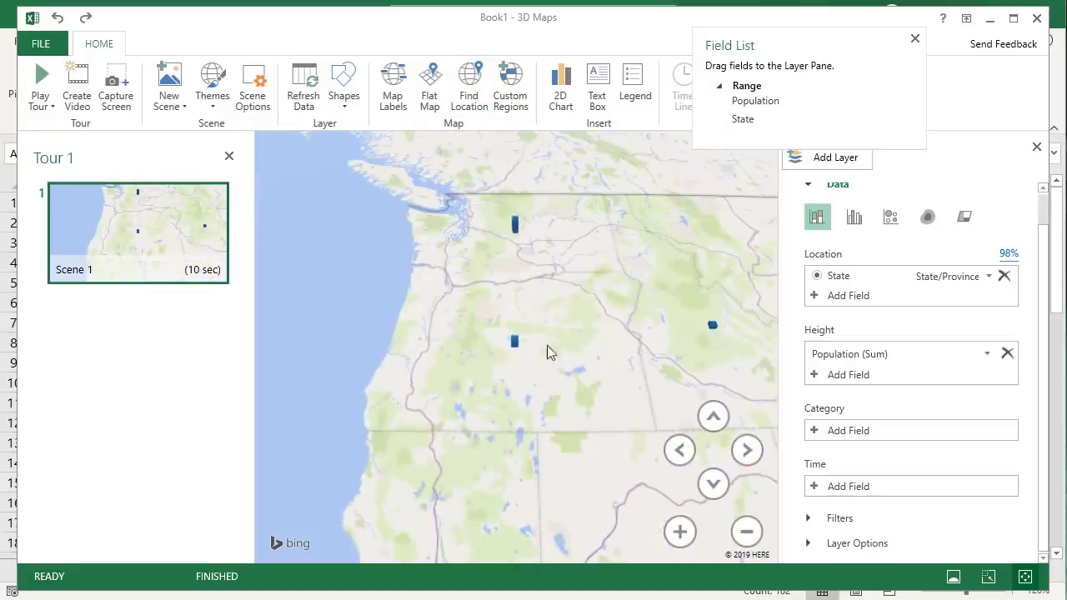
Zoom out to the whole US, then switch to Flat Map with Map Labels
click(746, 532)
click(746, 533)
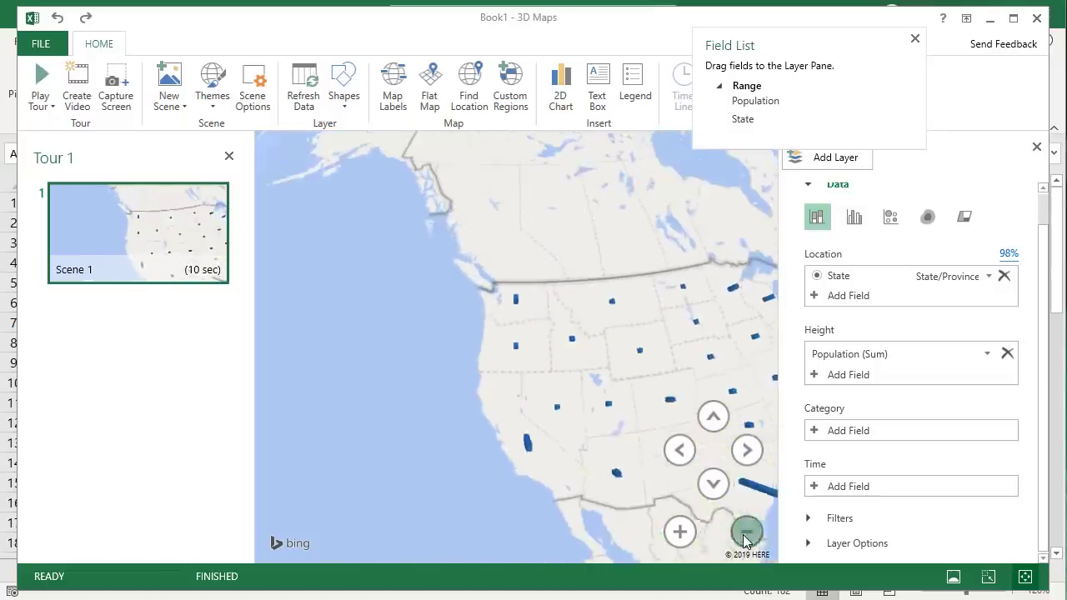
drag(602, 419, 423, 356)
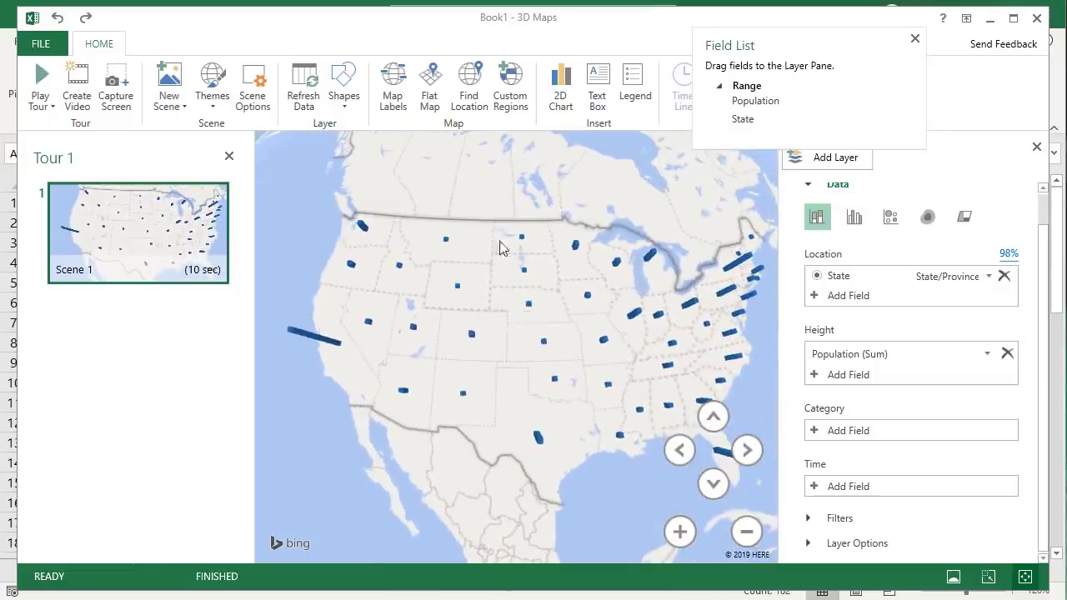
click(430, 93)
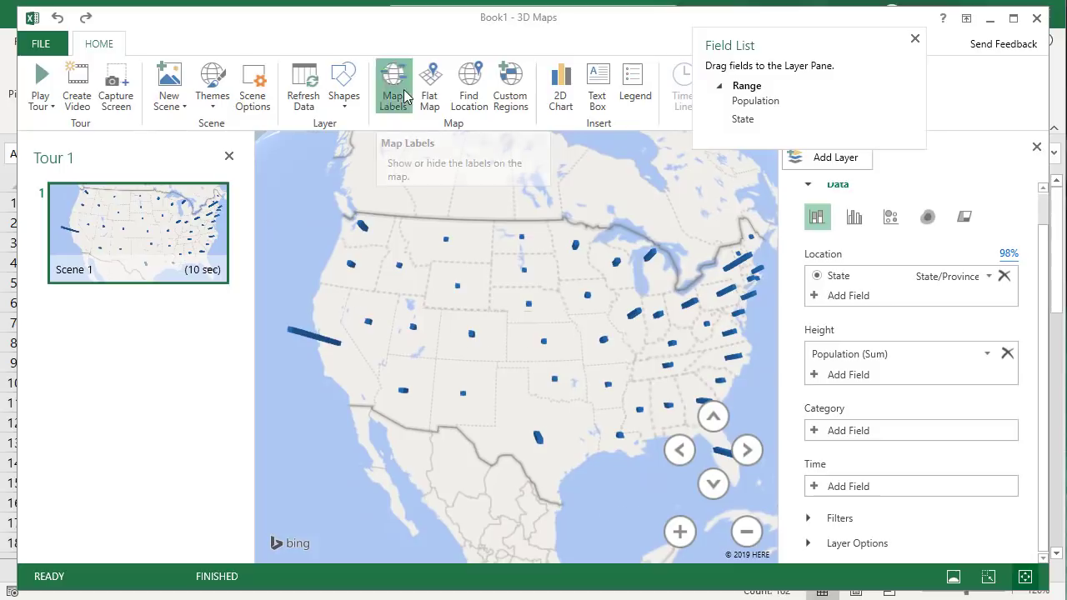
click(403, 96)
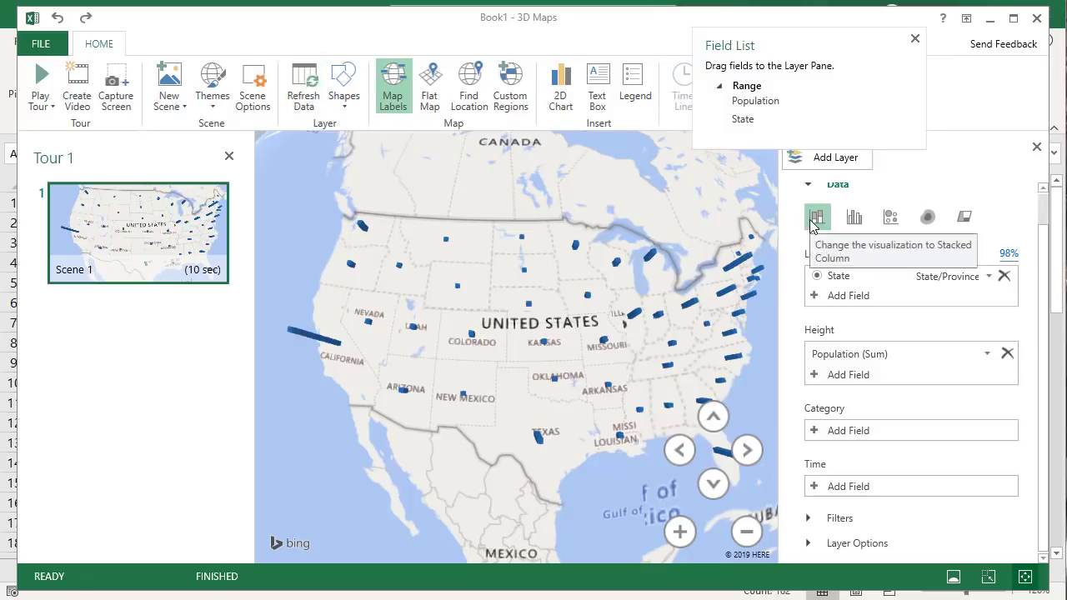
Try Bubble and Heat Map views, then settle on Region shading by state population
click(889, 220)
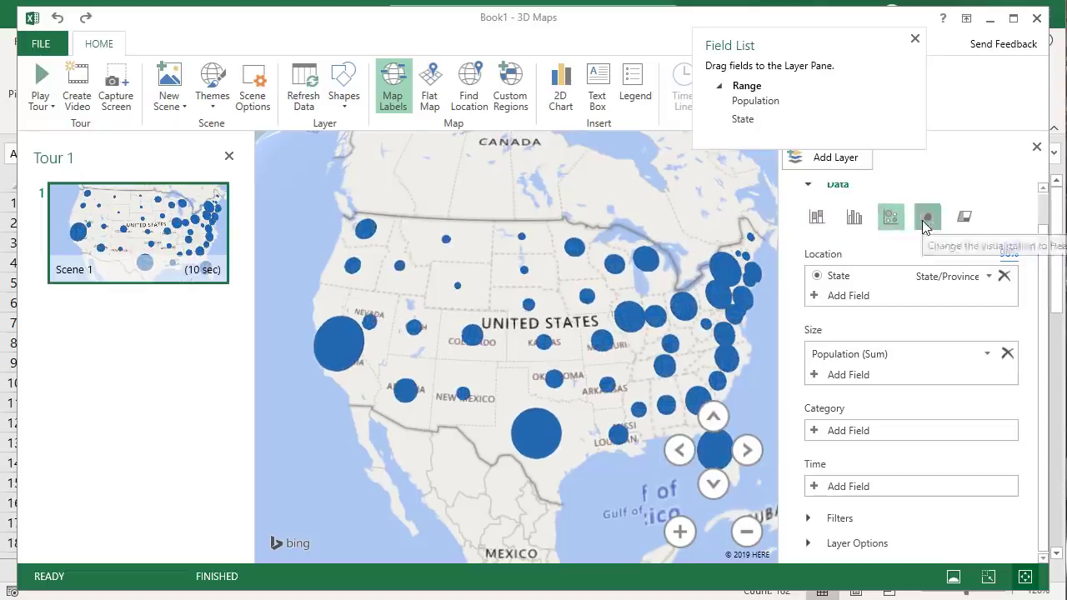
click(923, 218)
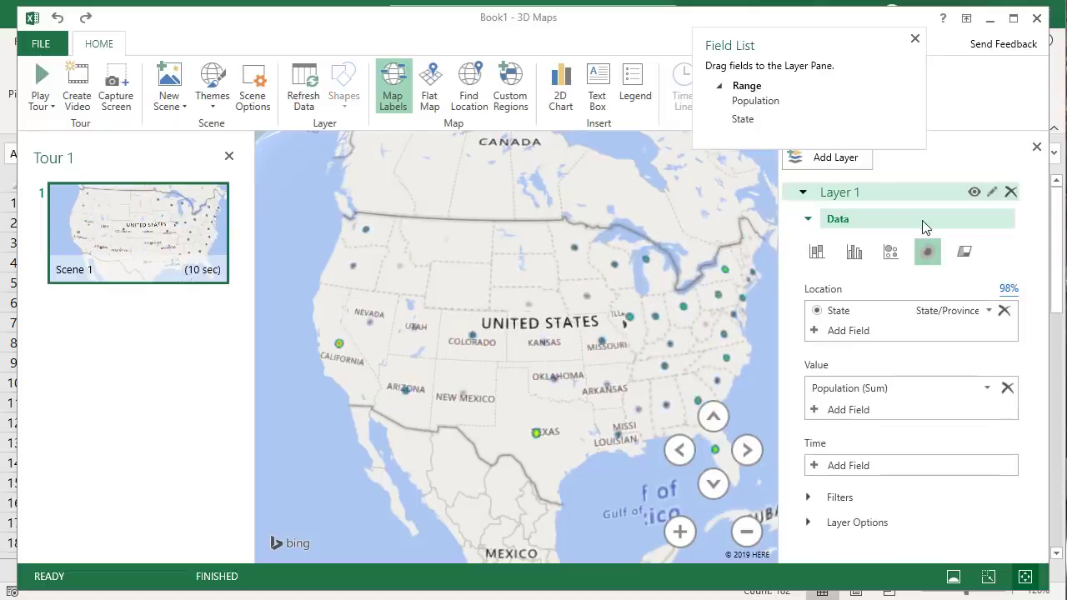
click(963, 252)
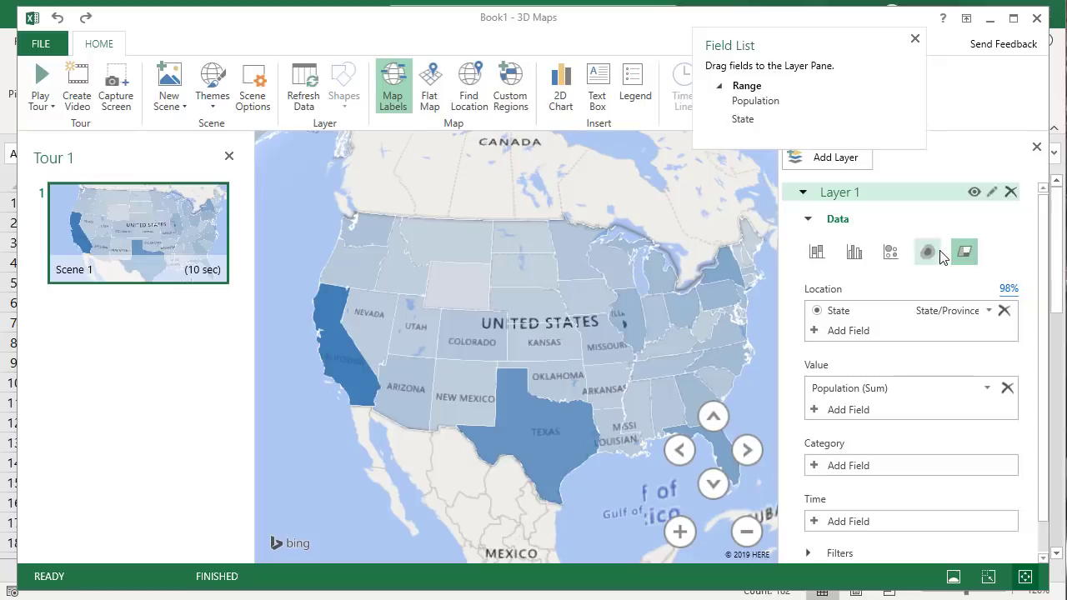
scroll(873, 423, down, 1)
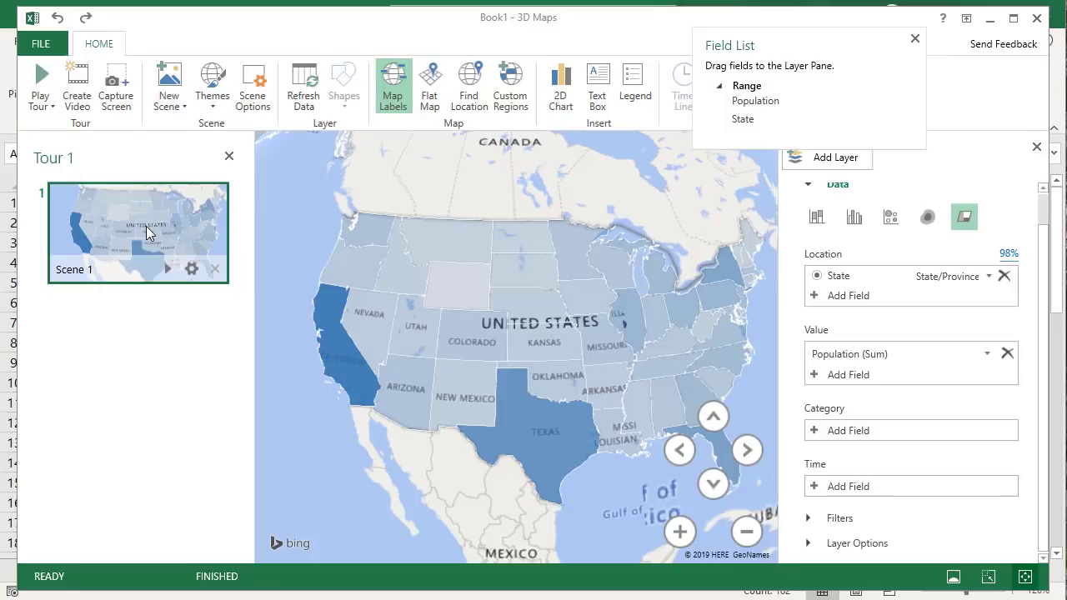
Exit 3D Maps, confirm Tour 1 appears in the Launch 3D Maps window, then dismiss it
click(1038, 19)
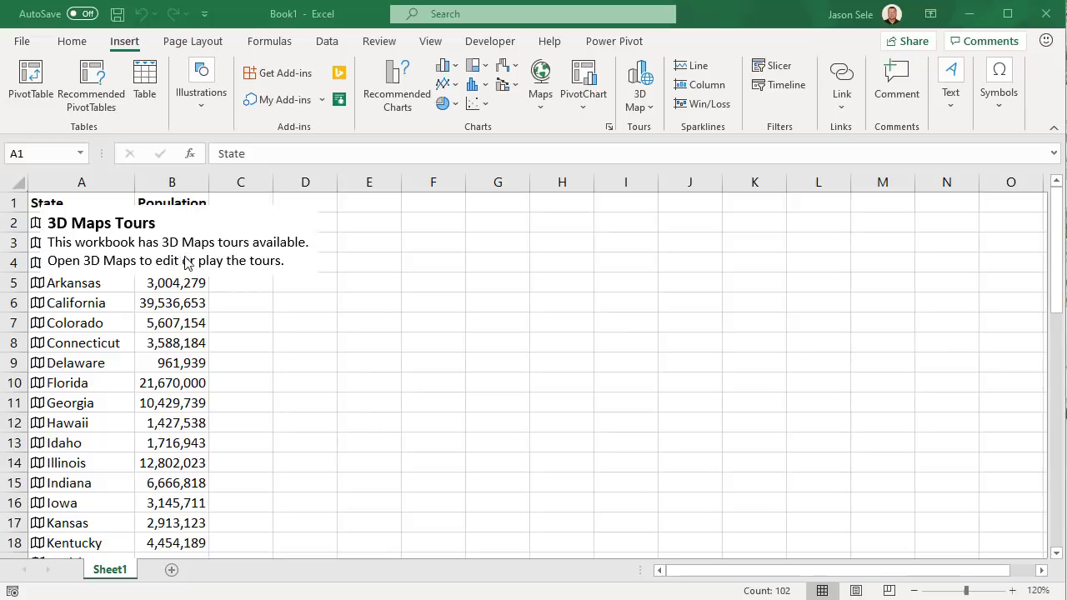
click(648, 108)
click(648, 109)
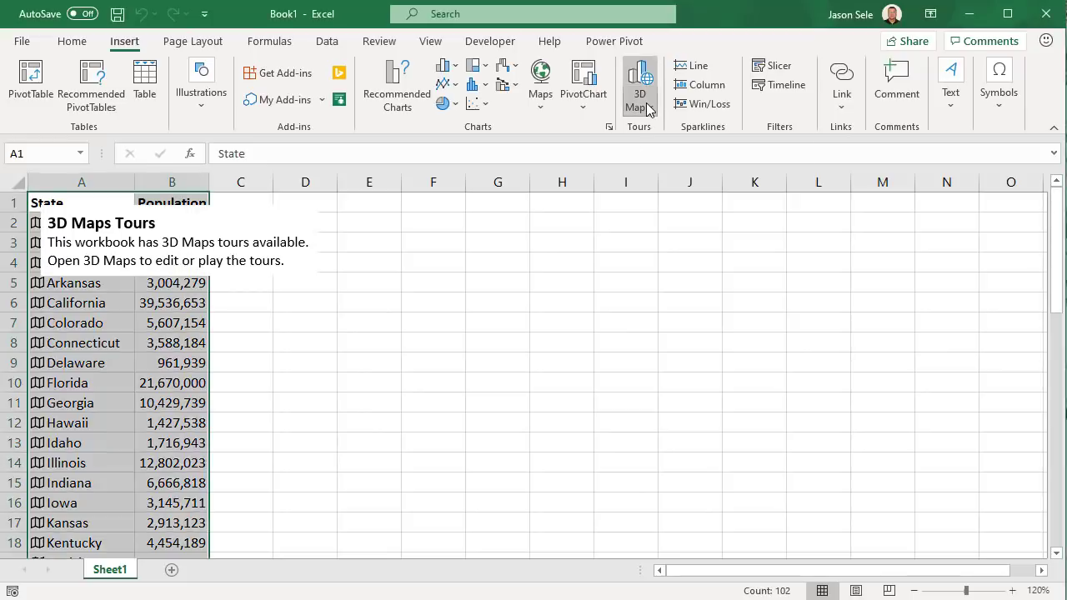
click(666, 135)
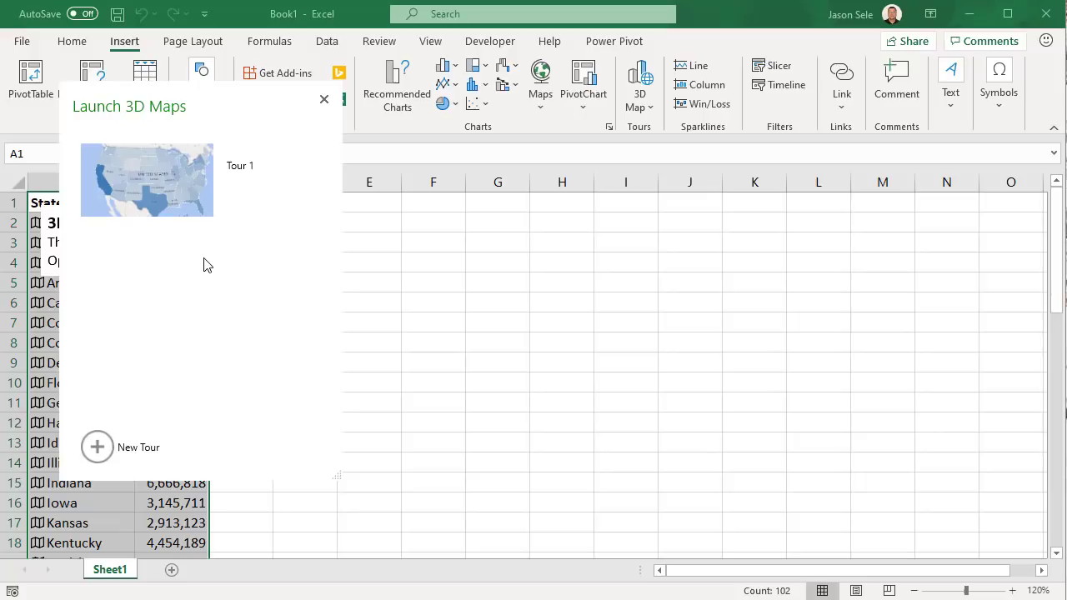
click(324, 98)
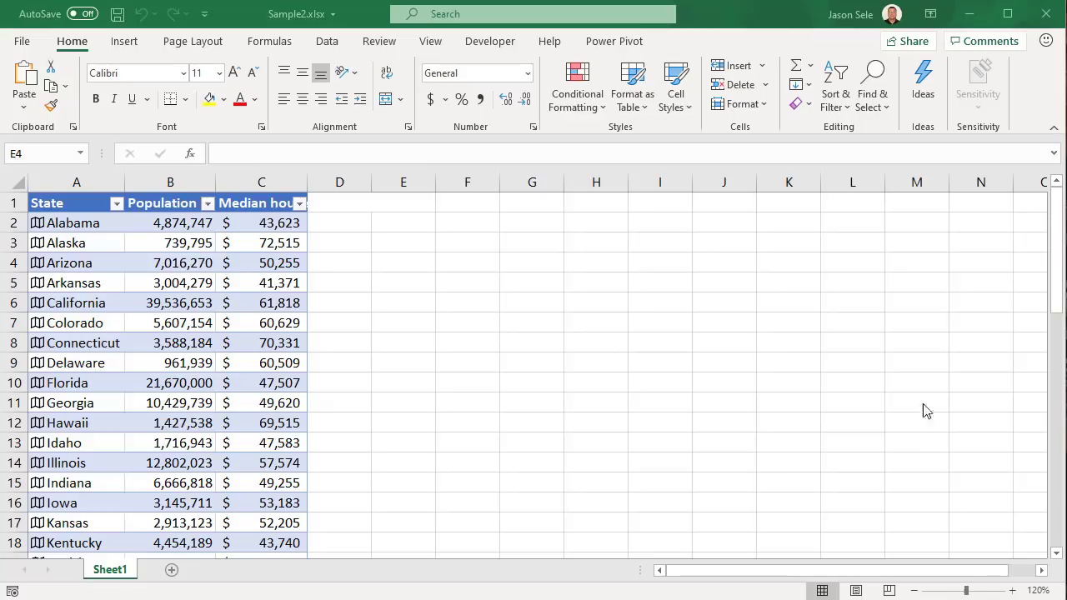
Open the Ideas pane for the Sample2.xlsx state population table
click(922, 92)
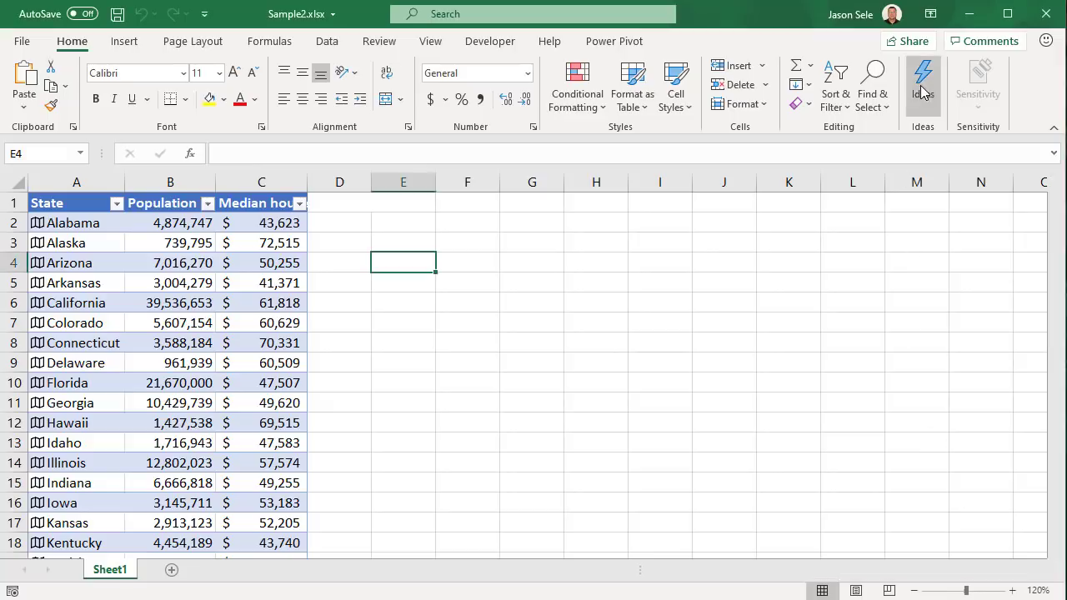